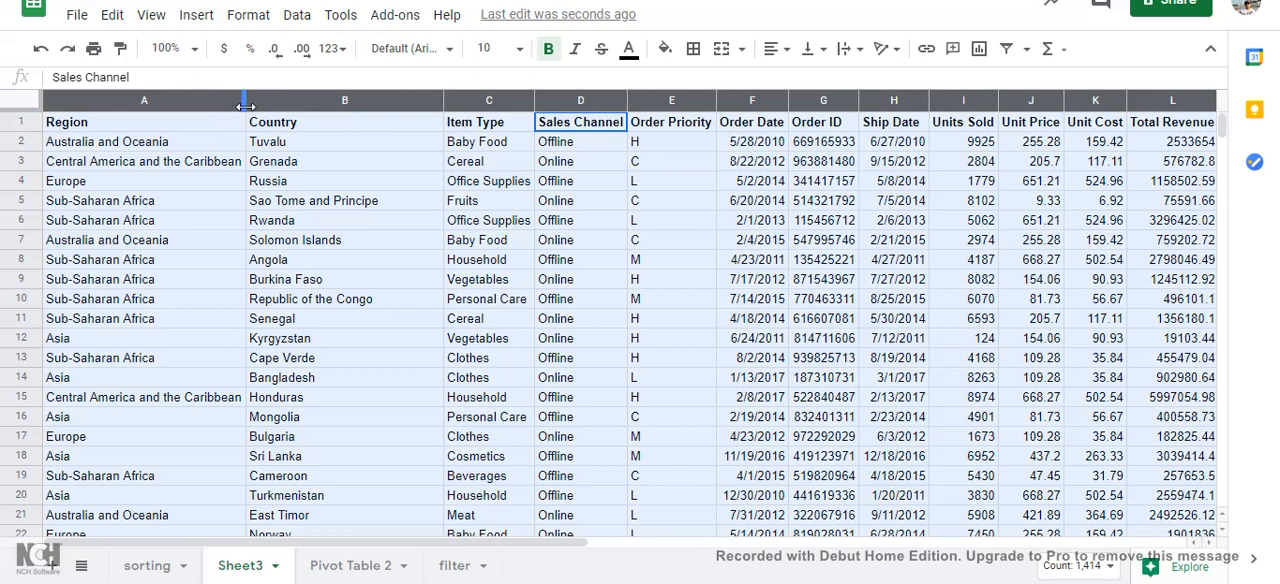
Step: Resize all selected columns of Sheet3 to one uniform width and look through the sales data from Region to Total Profit
drag(212, 104, 194, 104)
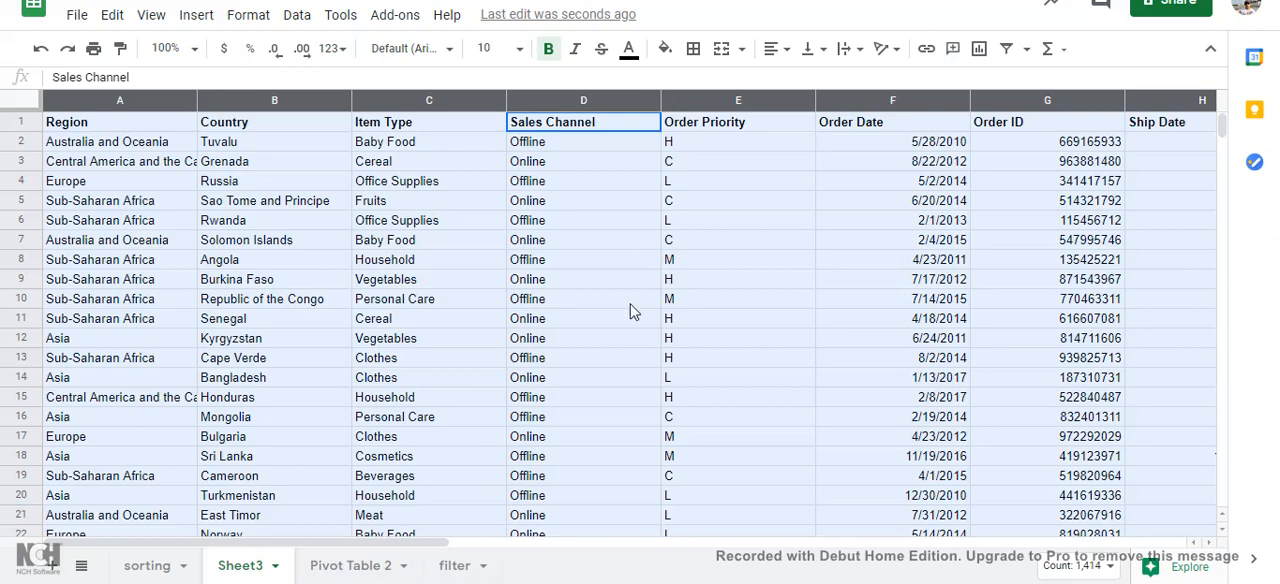
drag(435, 545, 328, 576)
scroll(646, 283, down, 5)
scroll(690, 400, up, 5)
drag(452, 546, 916, 546)
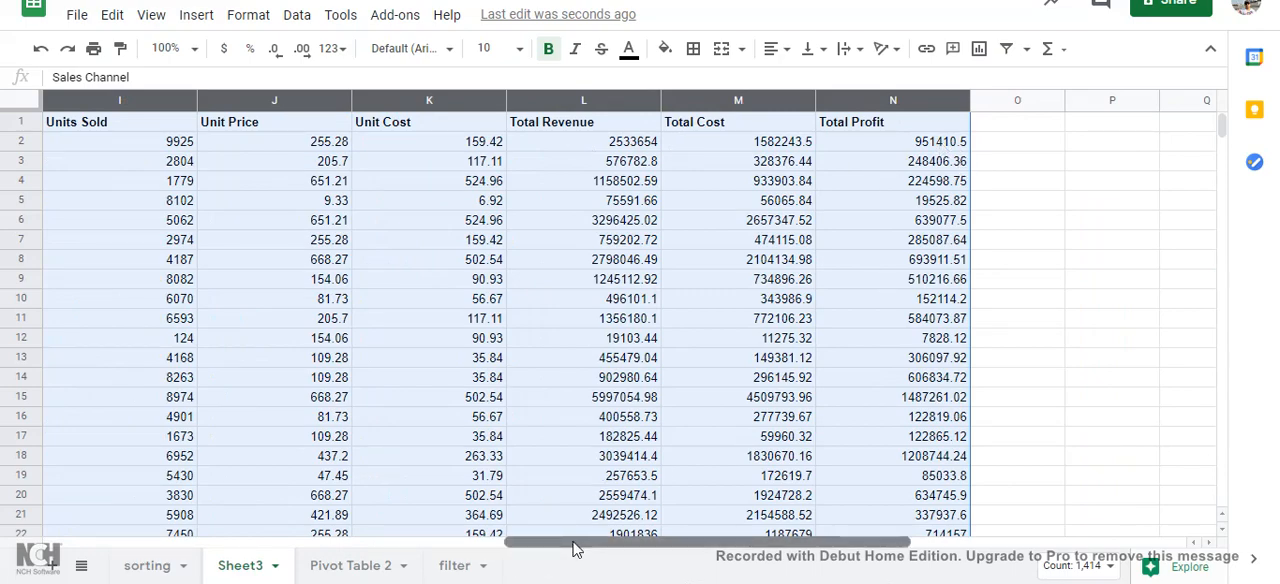
drag(575, 548, 85, 556)
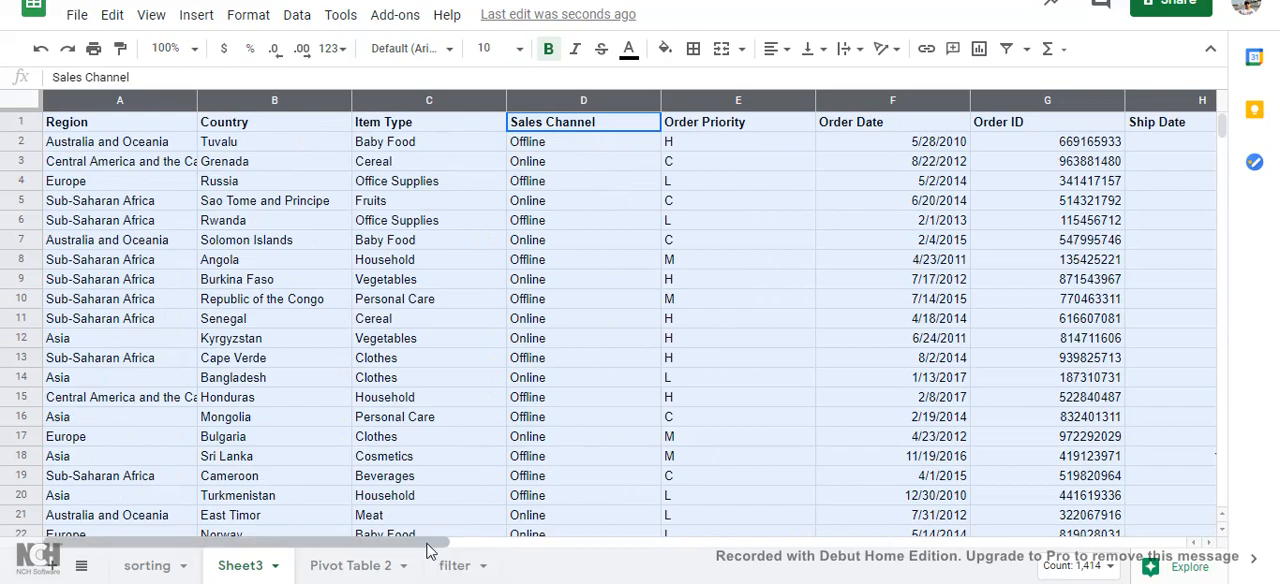
drag(436, 549, 1009, 549)
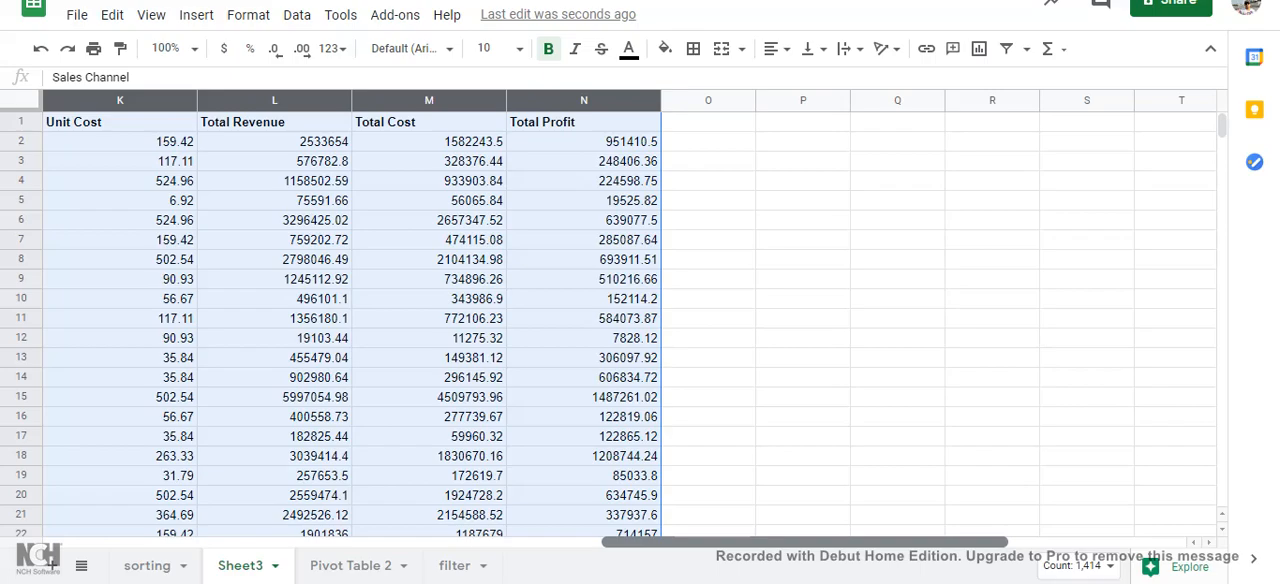
drag(1009, 549, 450, 549)
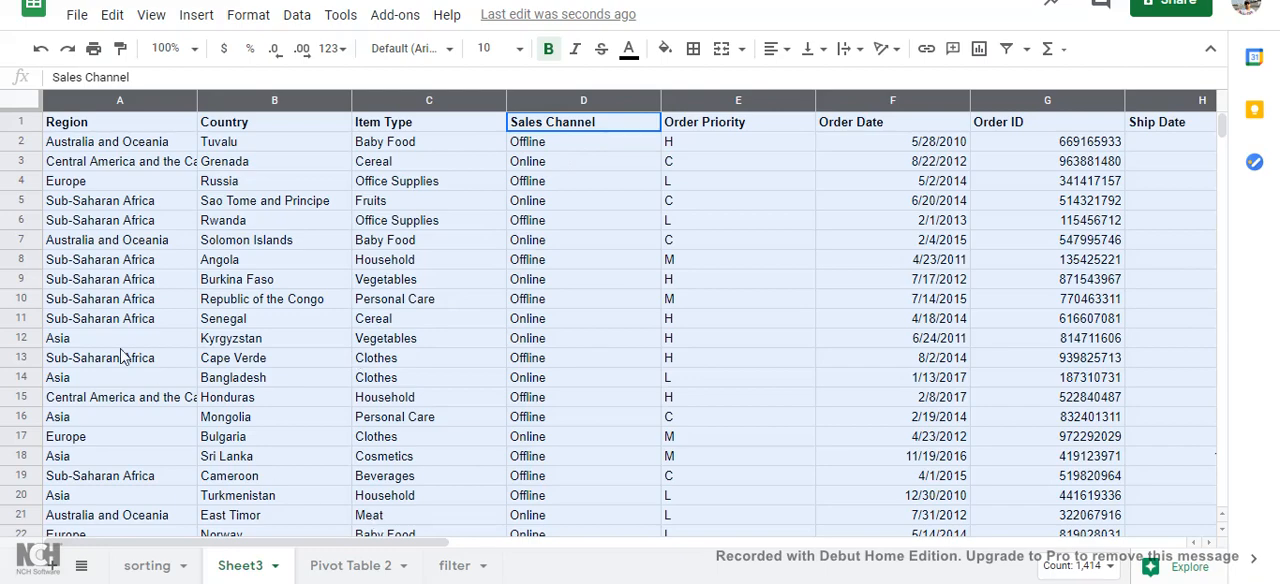
Step: Create a pivot table in a new sheet from the full sales data range Sheet3!A1:N101
click(64, 127)
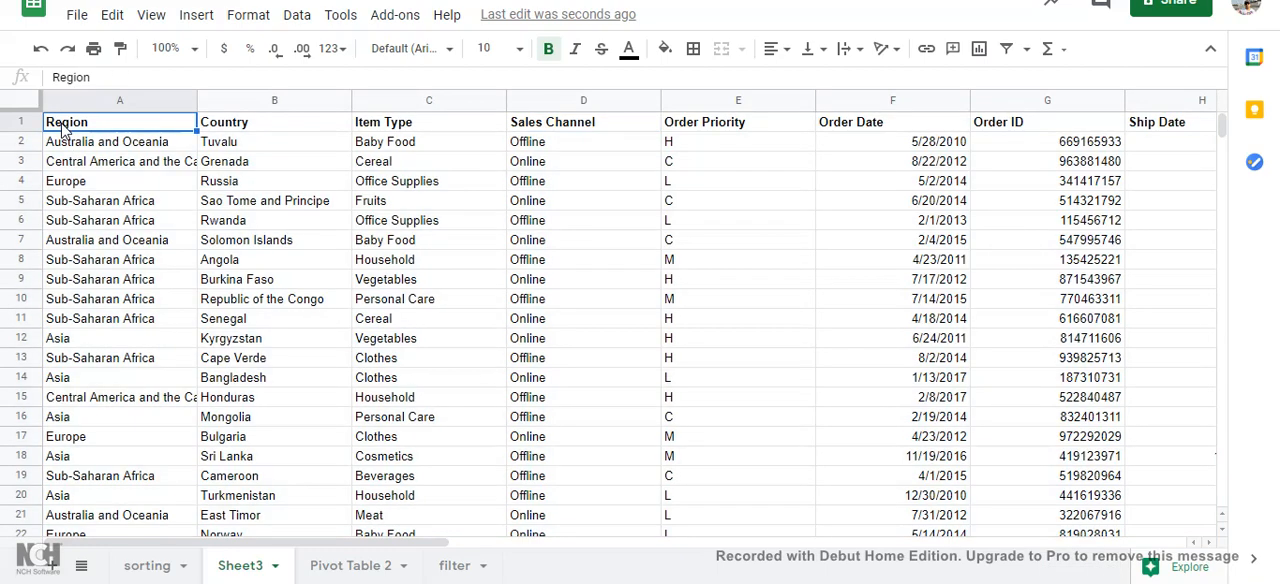
key(ctrl+a)
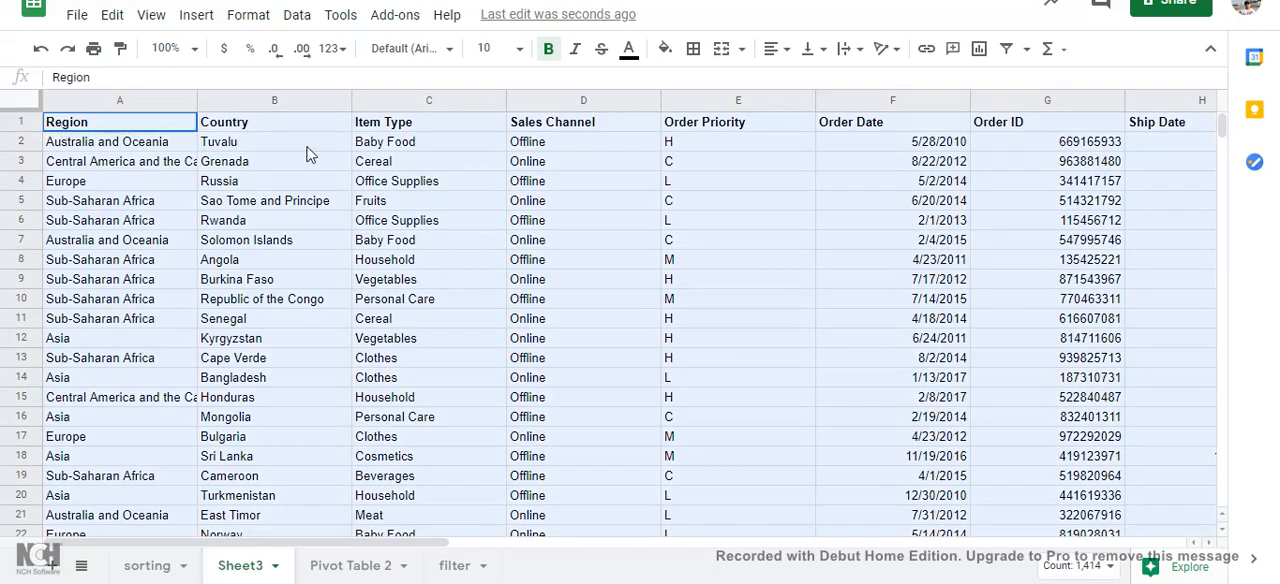
click(300, 18)
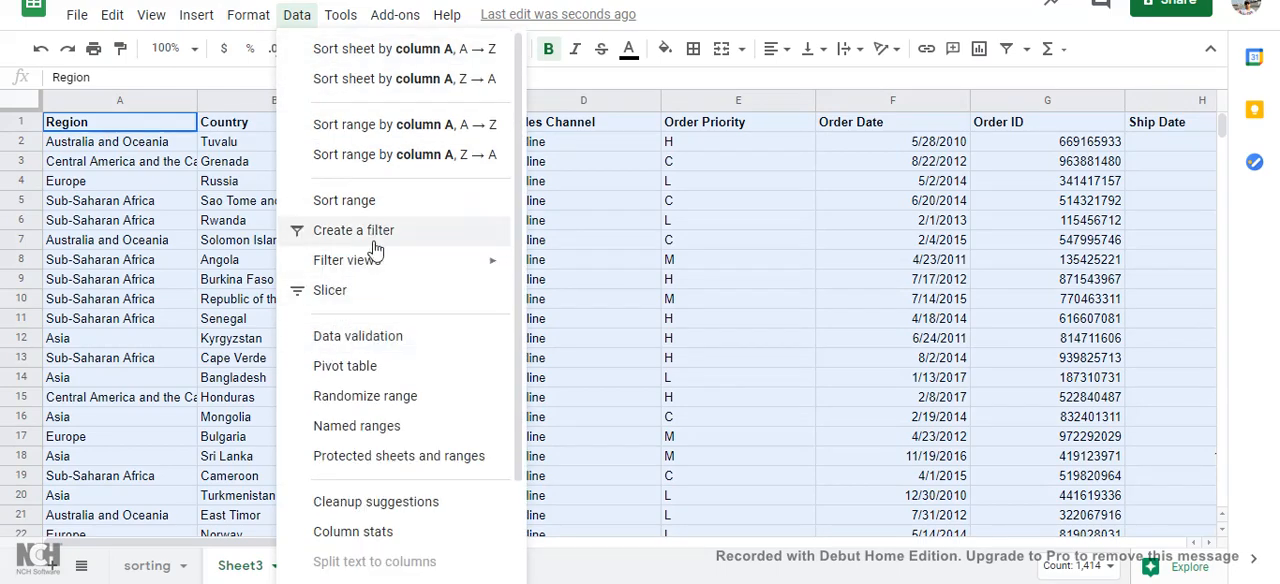
click(352, 370)
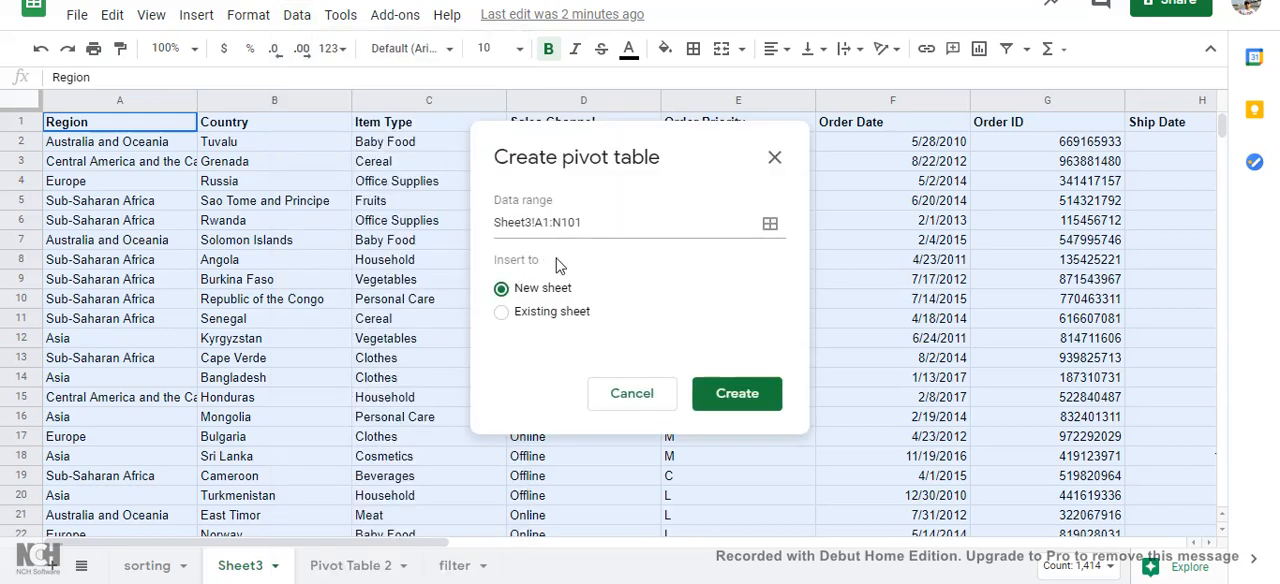
click(752, 408)
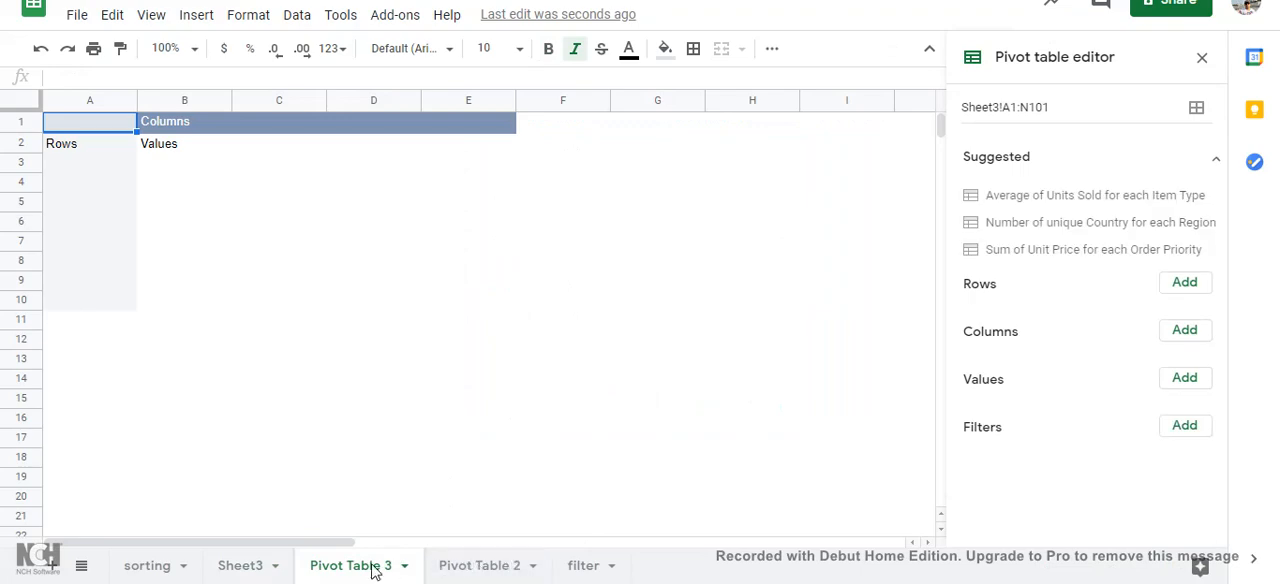
Step: Delete the new, empty Pivot Table 3 sheet
right_click(455, 566)
key(Escape)
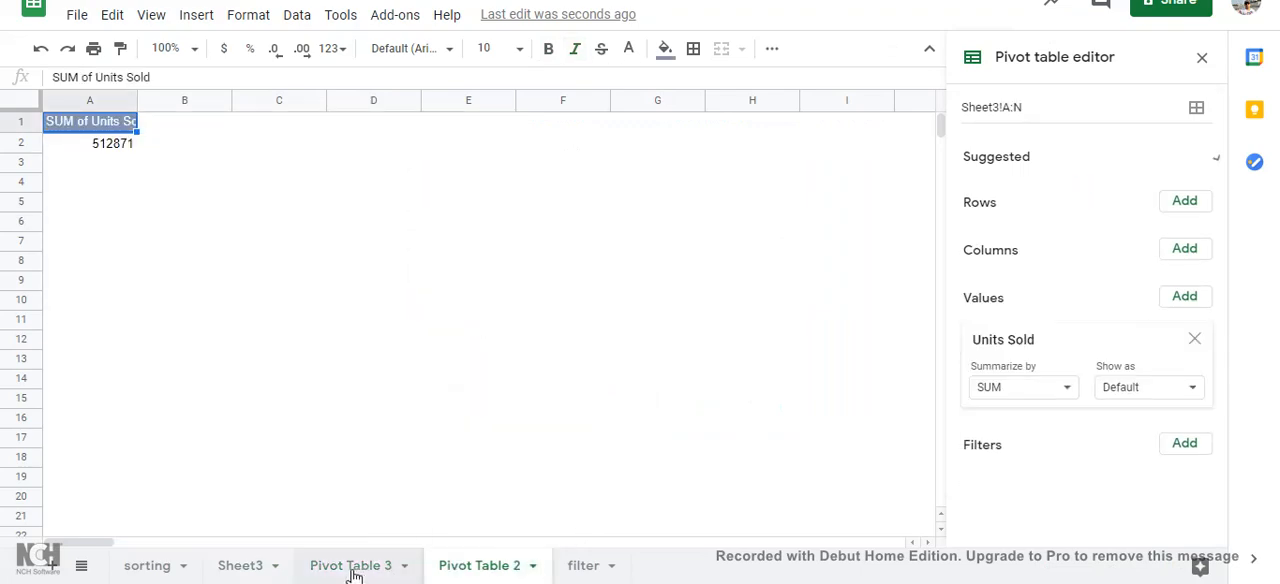
right_click(353, 571)
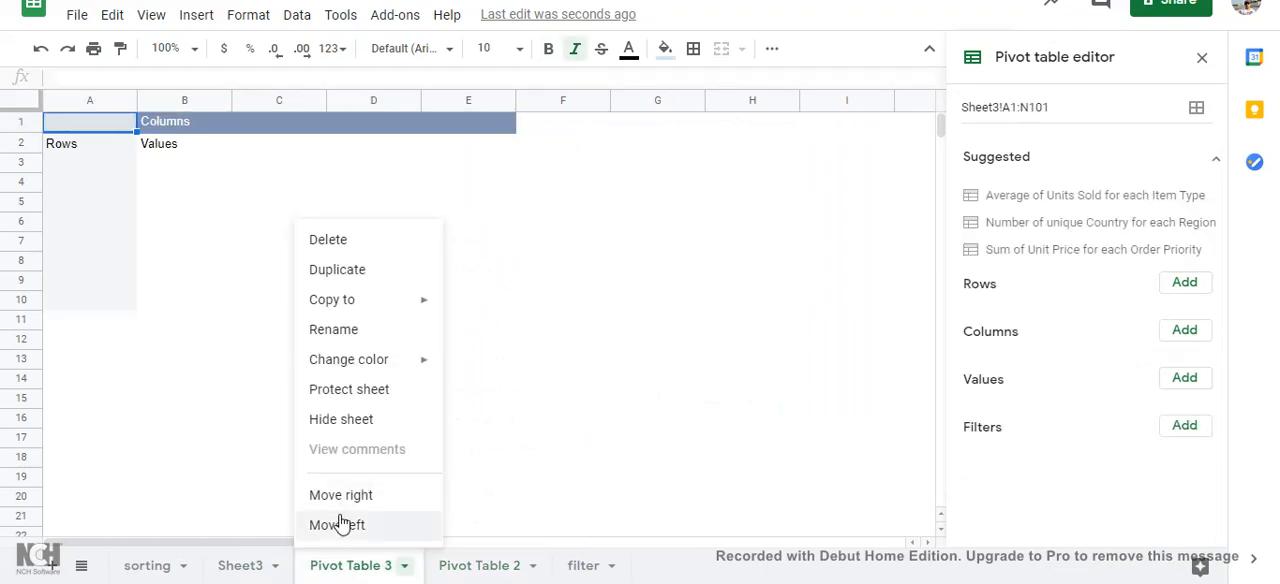
click(340, 242)
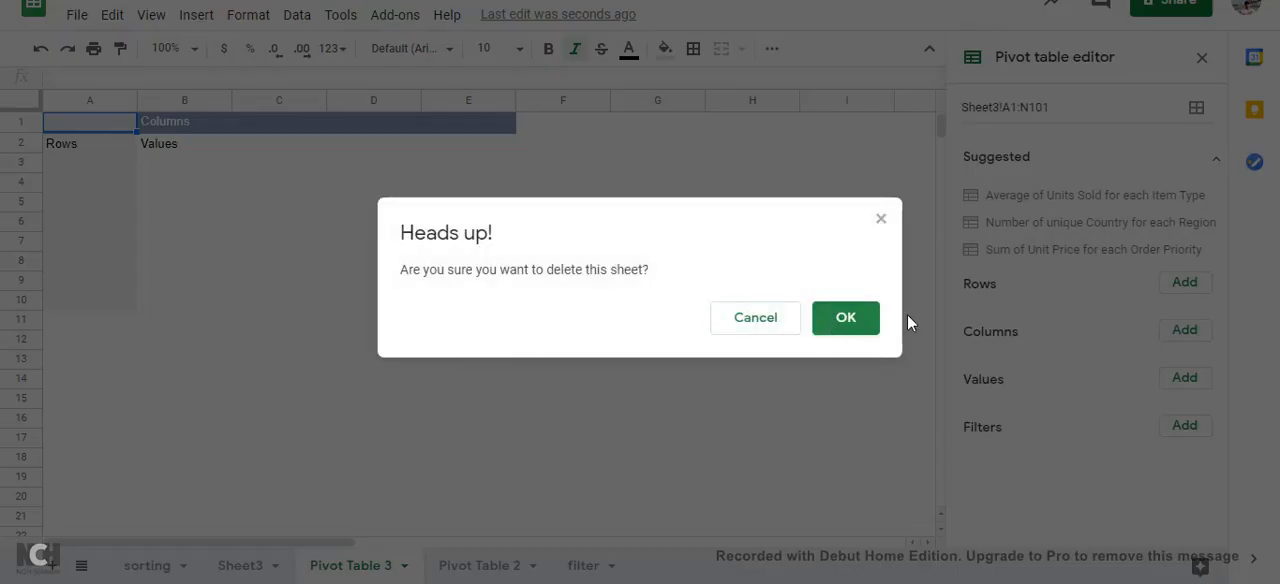
click(843, 320)
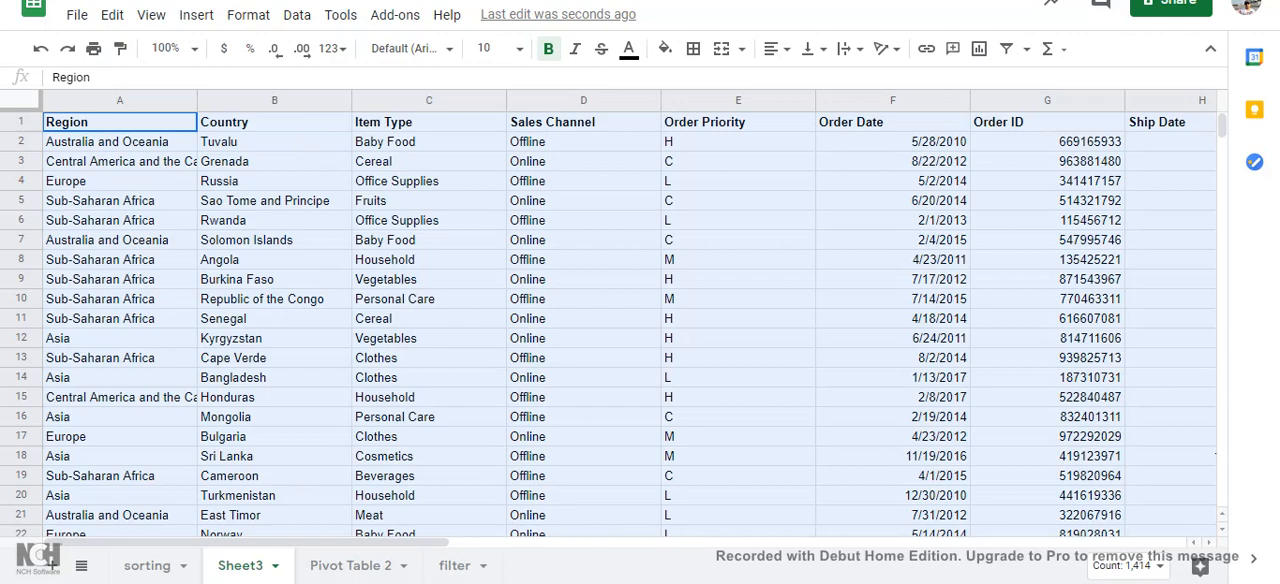
Step: In the Pivot Table 2 sheet, remove the Units Sold value and add Sales Channel as the row field
click(360, 566)
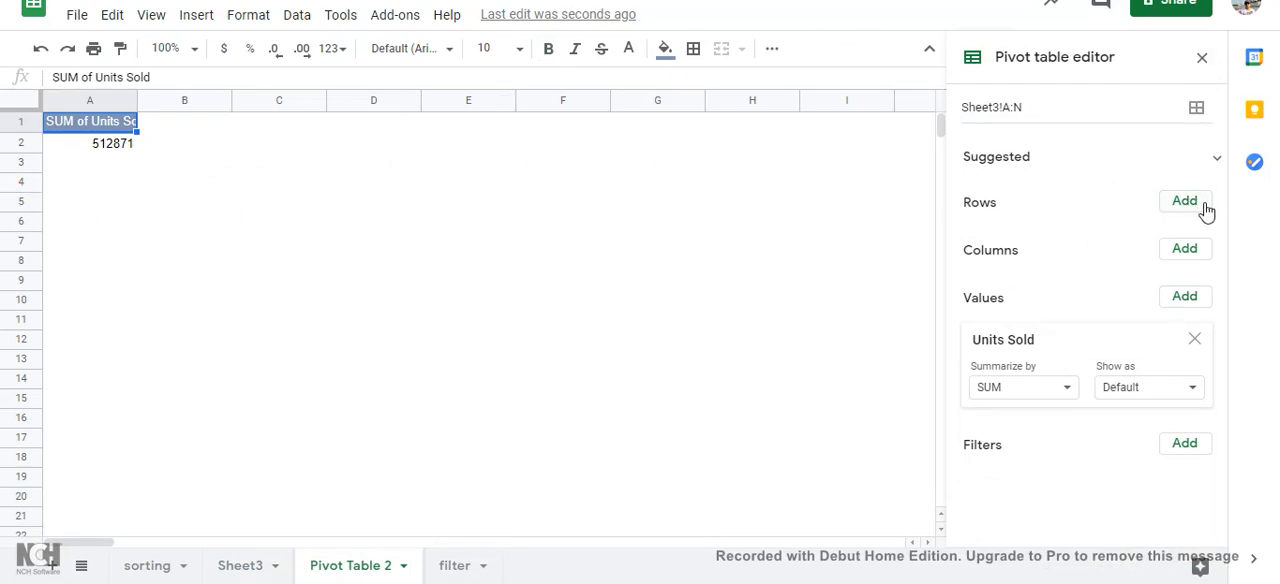
click(1193, 340)
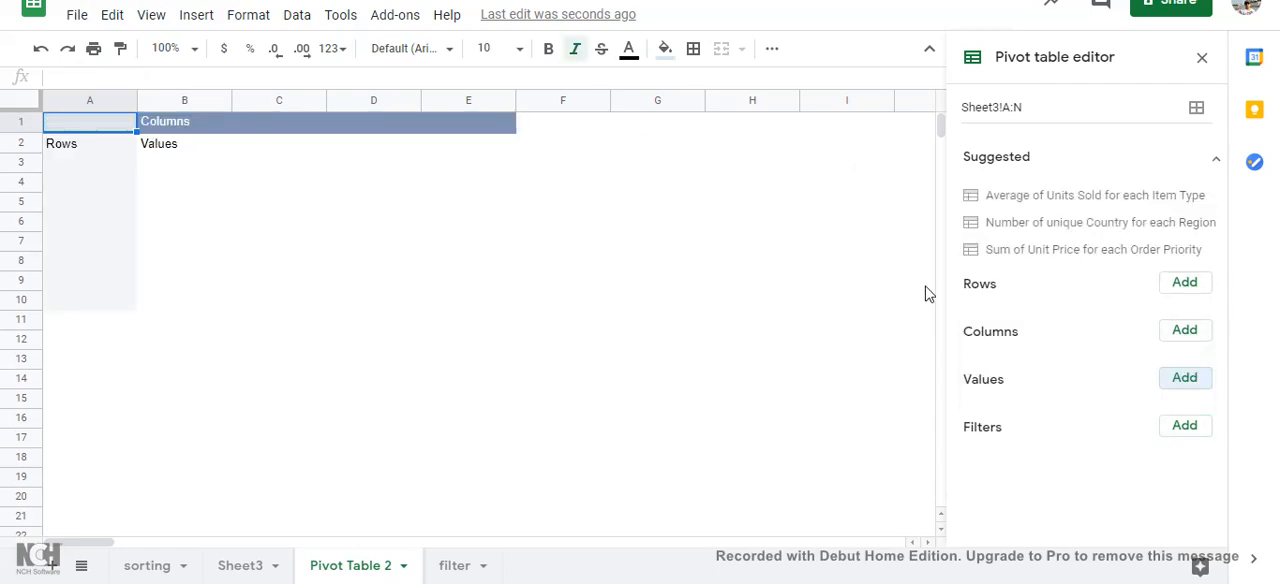
click(1185, 284)
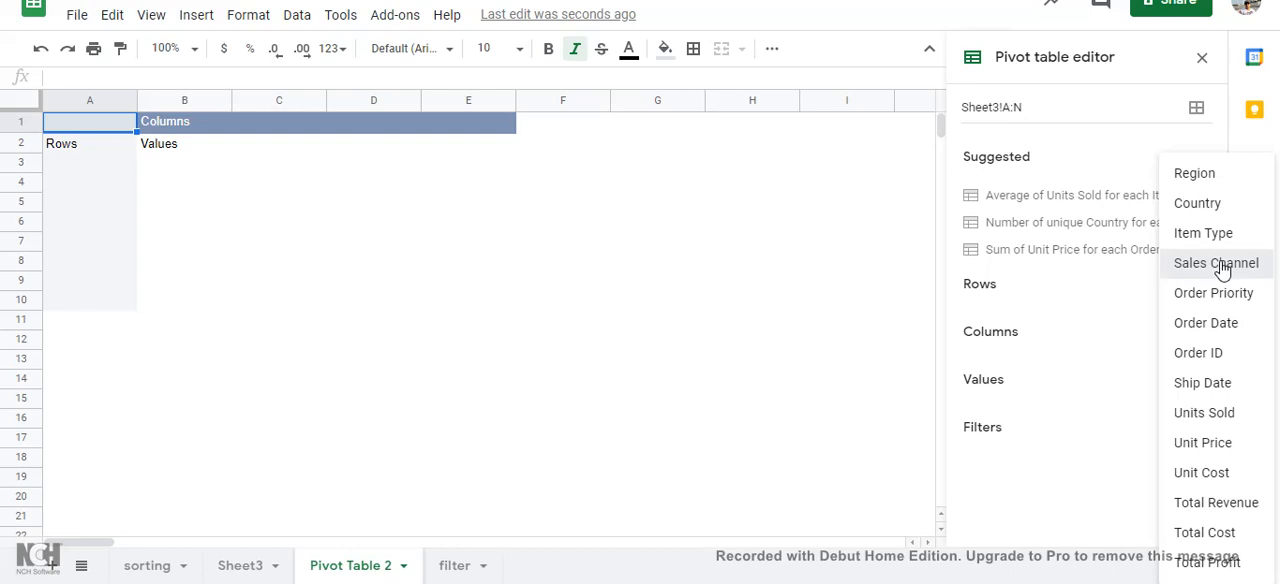
click(1216, 263)
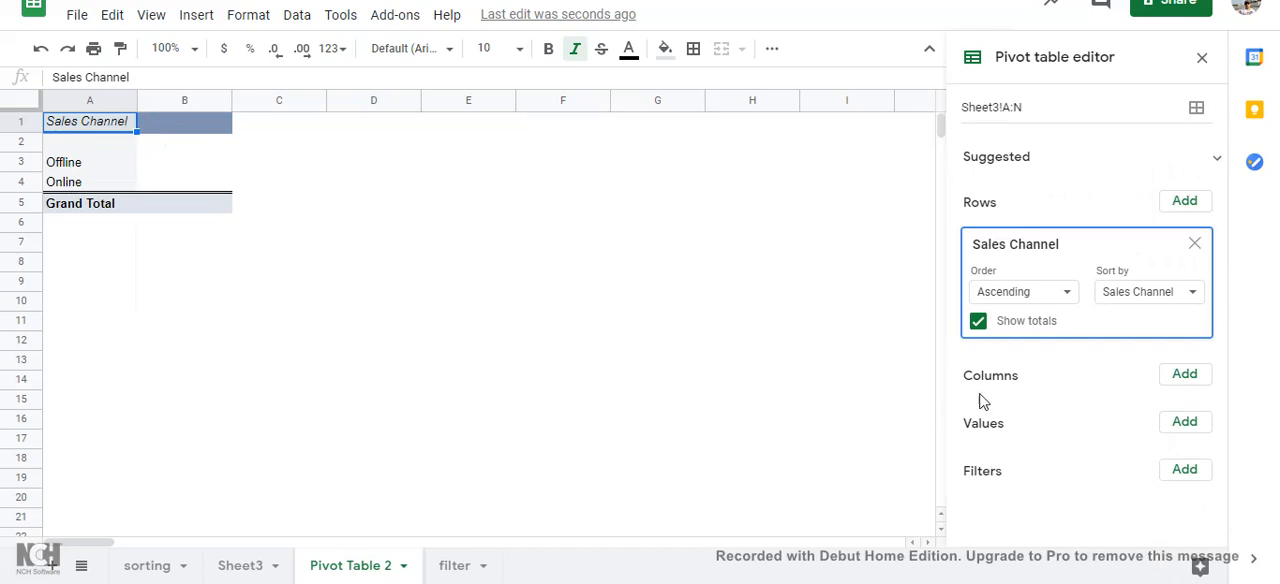
Step: Add Total Profit to the pivot table's values, summarized by SUM
click(1185, 422)
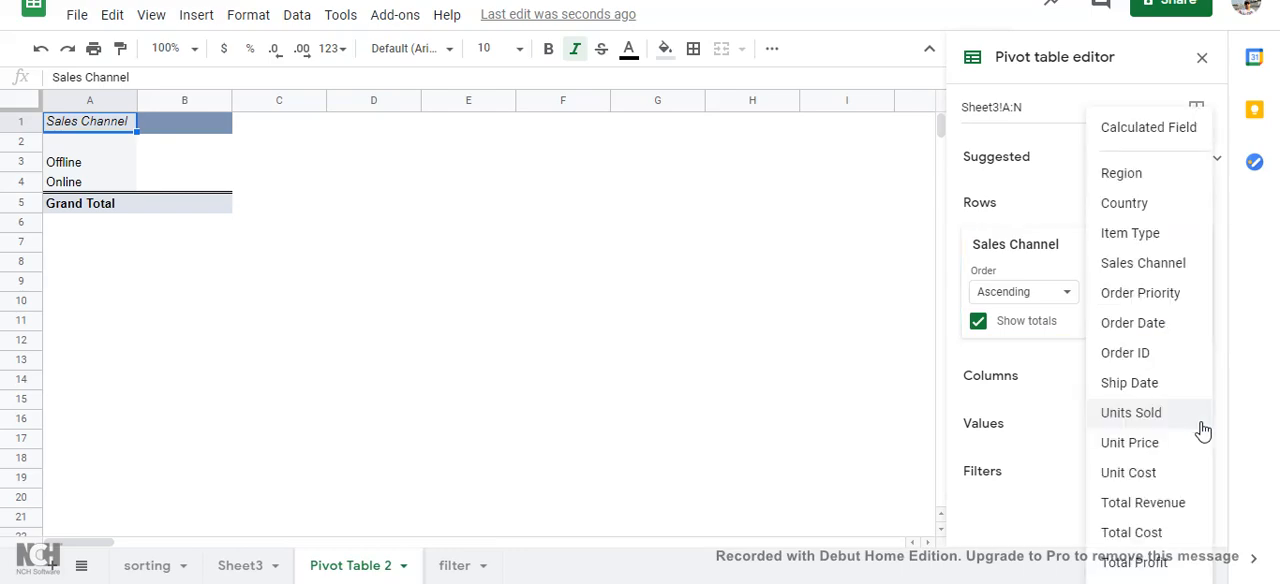
click(1161, 564)
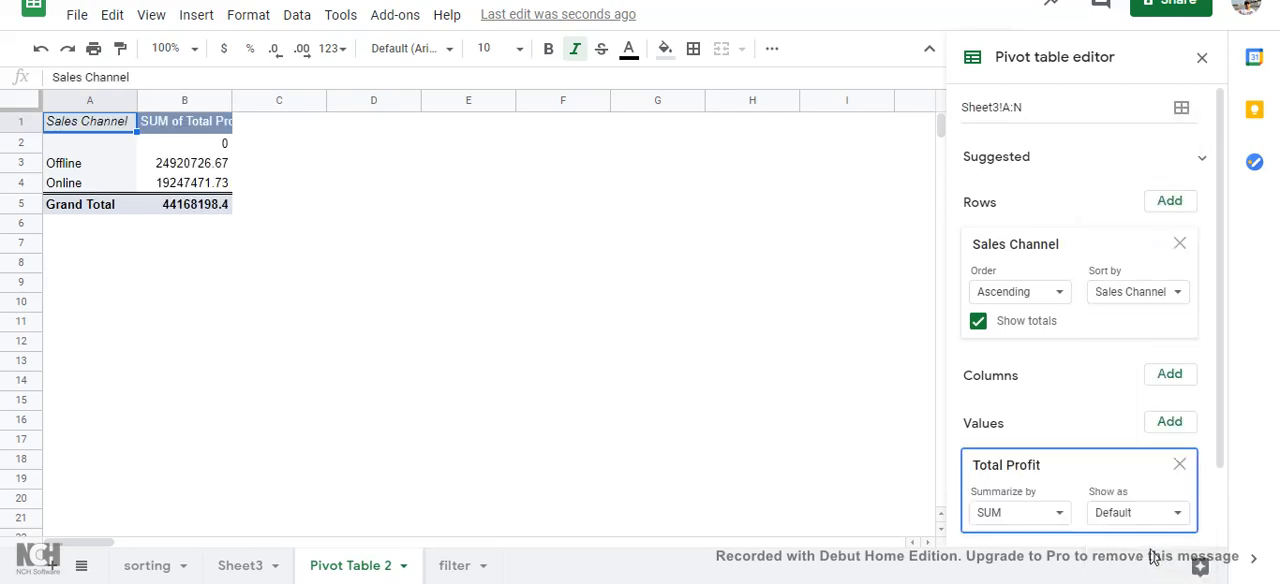
click(1047, 516)
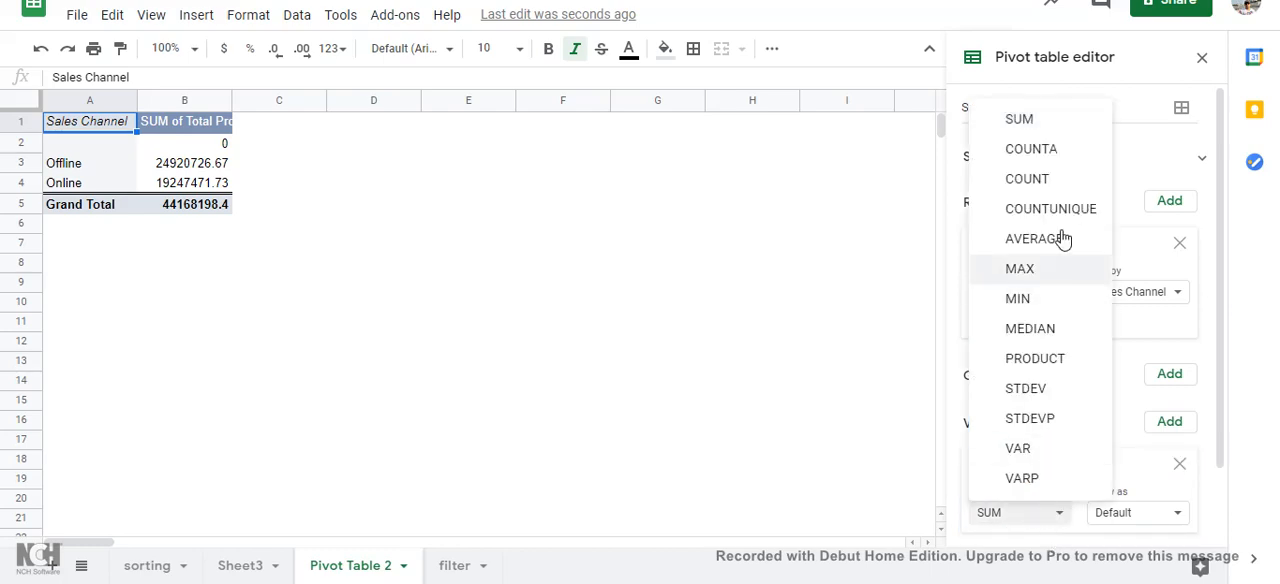
click(1038, 130)
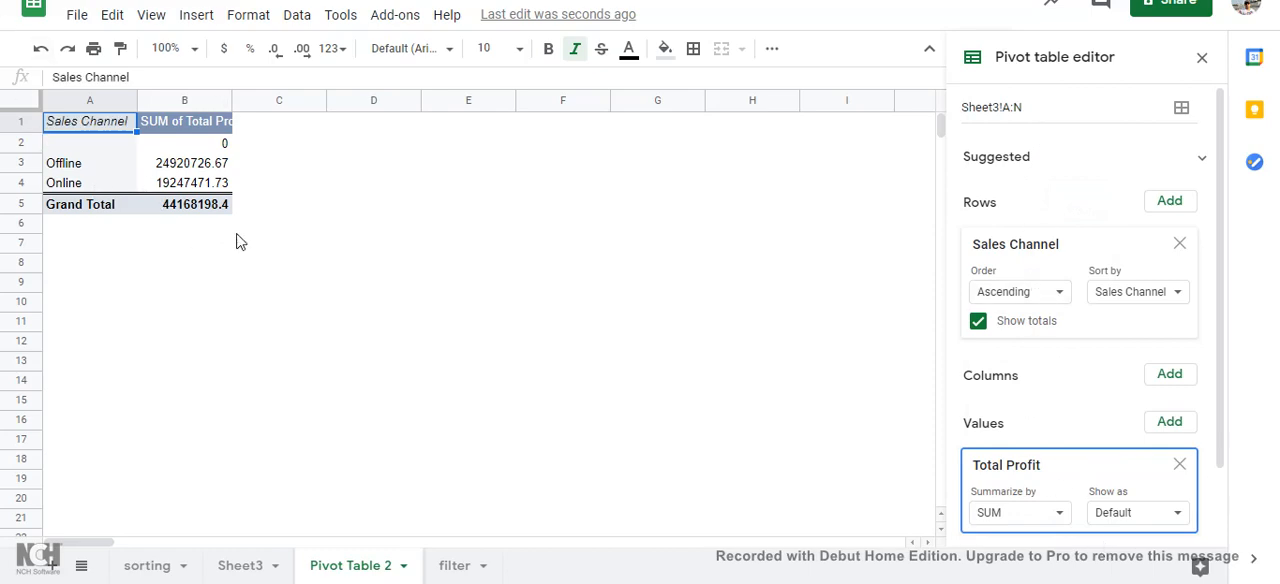
Step: Check the source data in Sheet3 and add Total Cost as a second pivot table value, summarized by AVERAGE
click(247, 565)
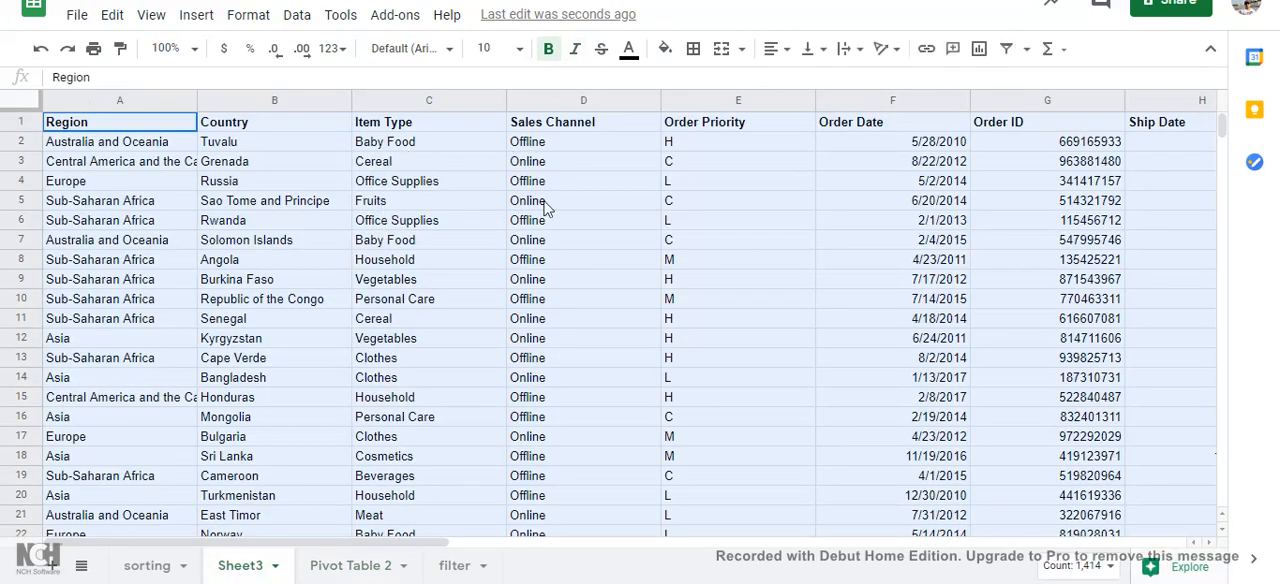
click(347, 567)
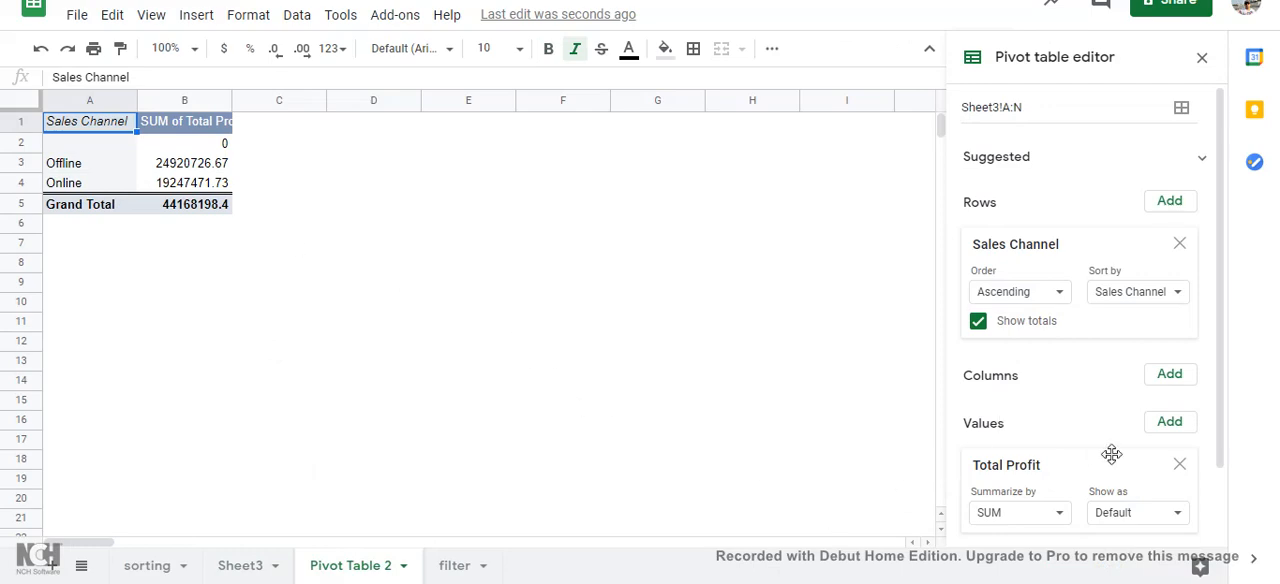
scroll(1112, 454, down, 2)
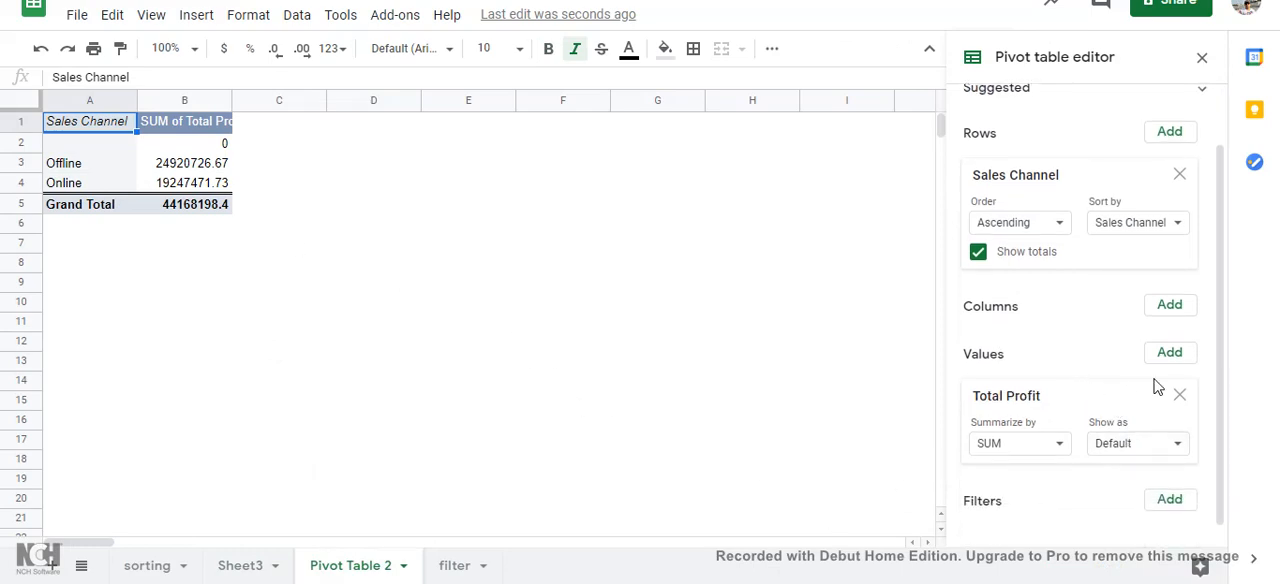
click(1168, 356)
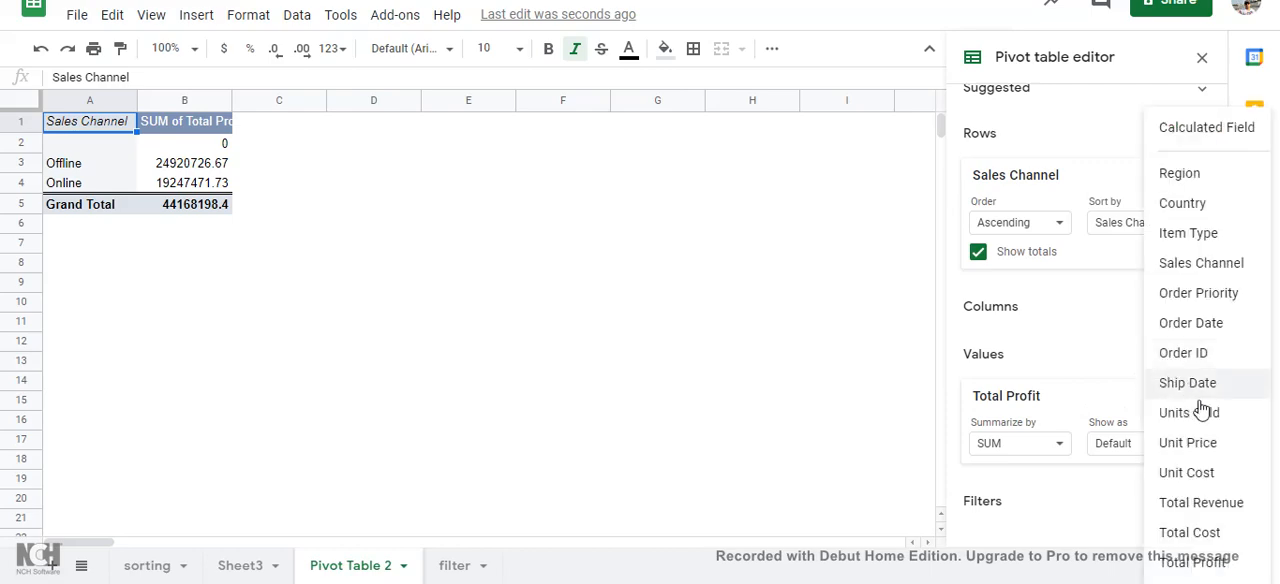
click(1198, 534)
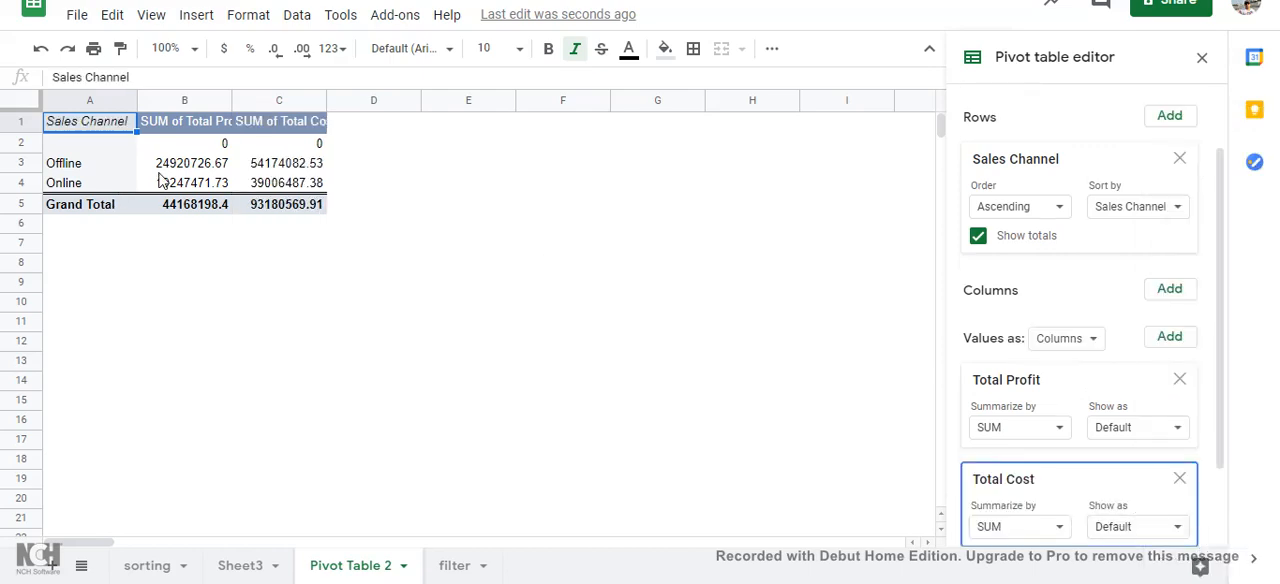
click(1051, 530)
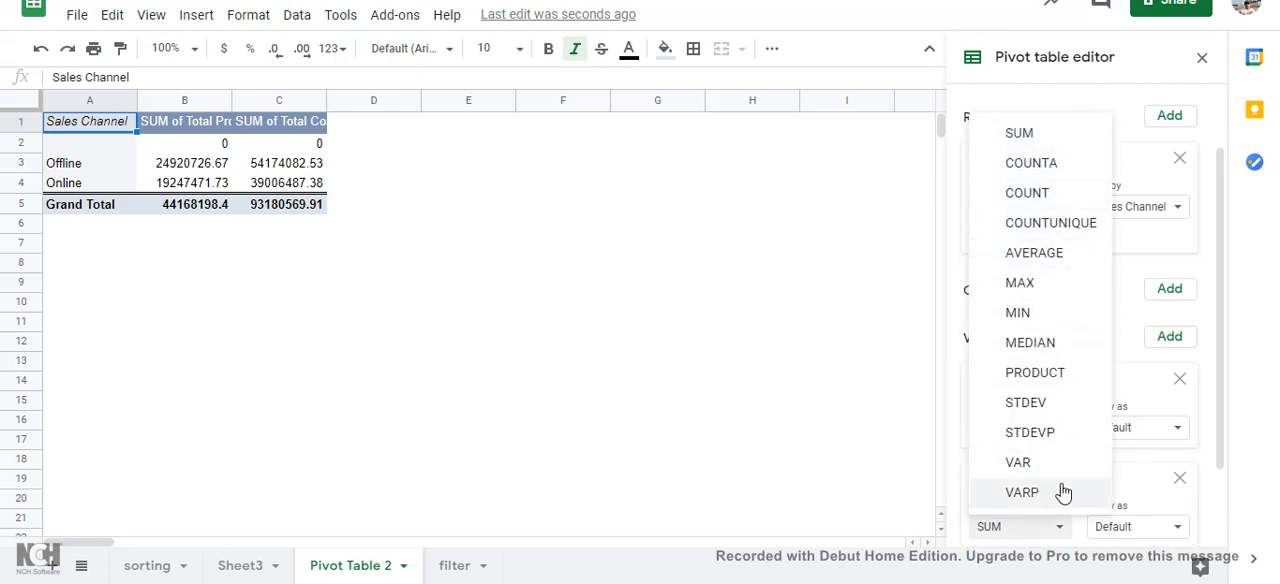
click(1038, 262)
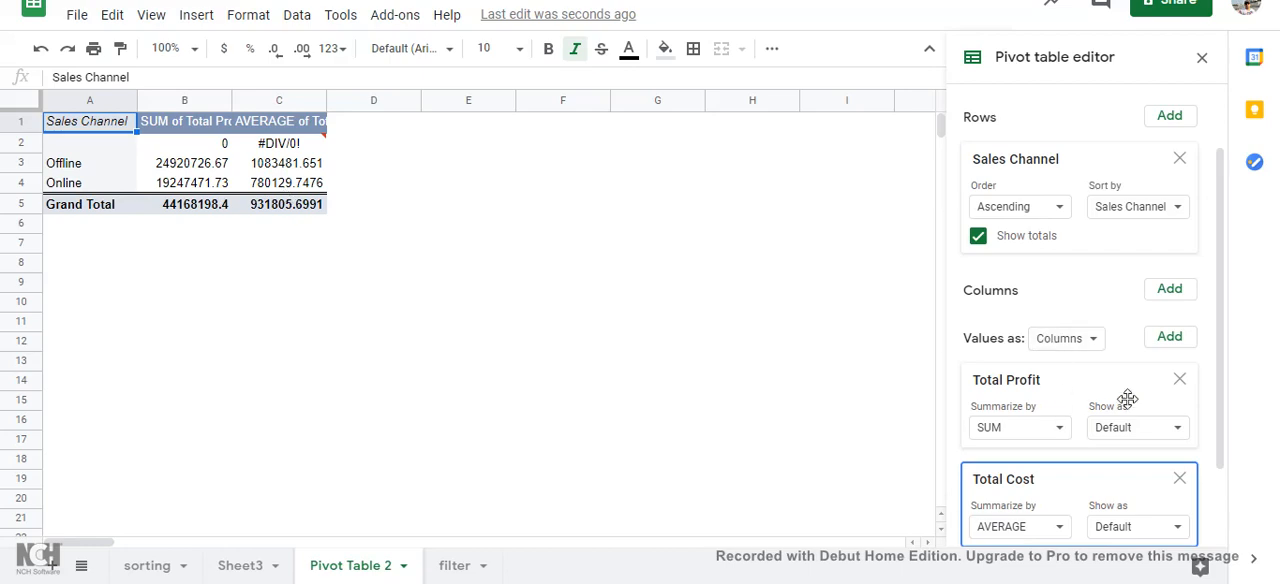
Step: Clear the pivot table by removing the Total Profit and Total Cost values and the Sales Channel row field
click(1179, 382)
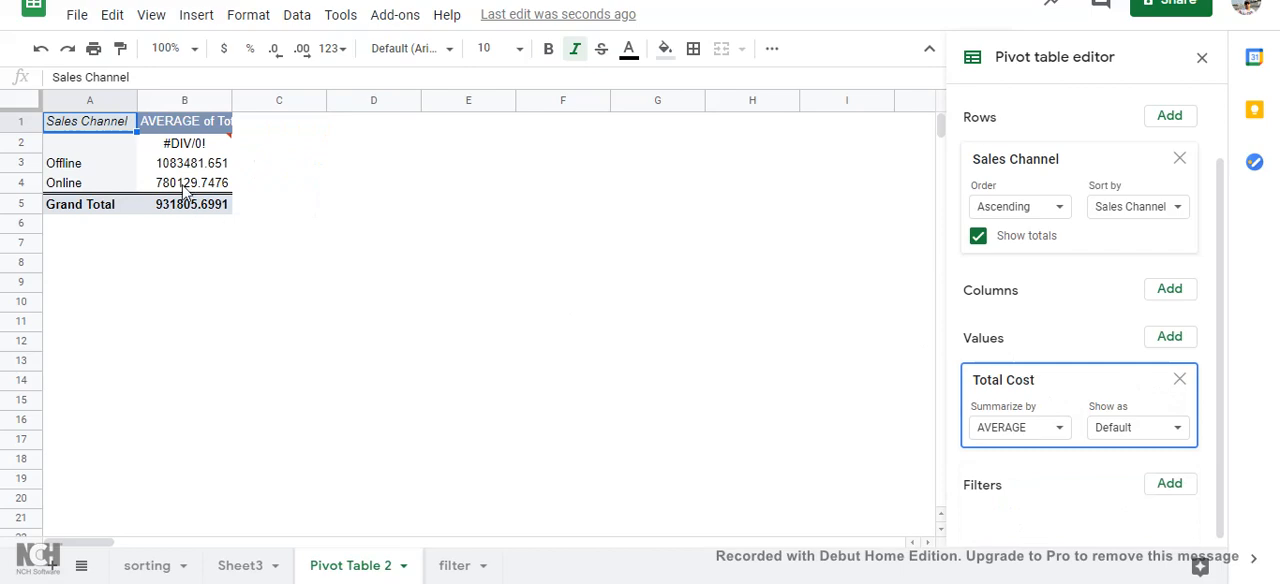
click(1179, 382)
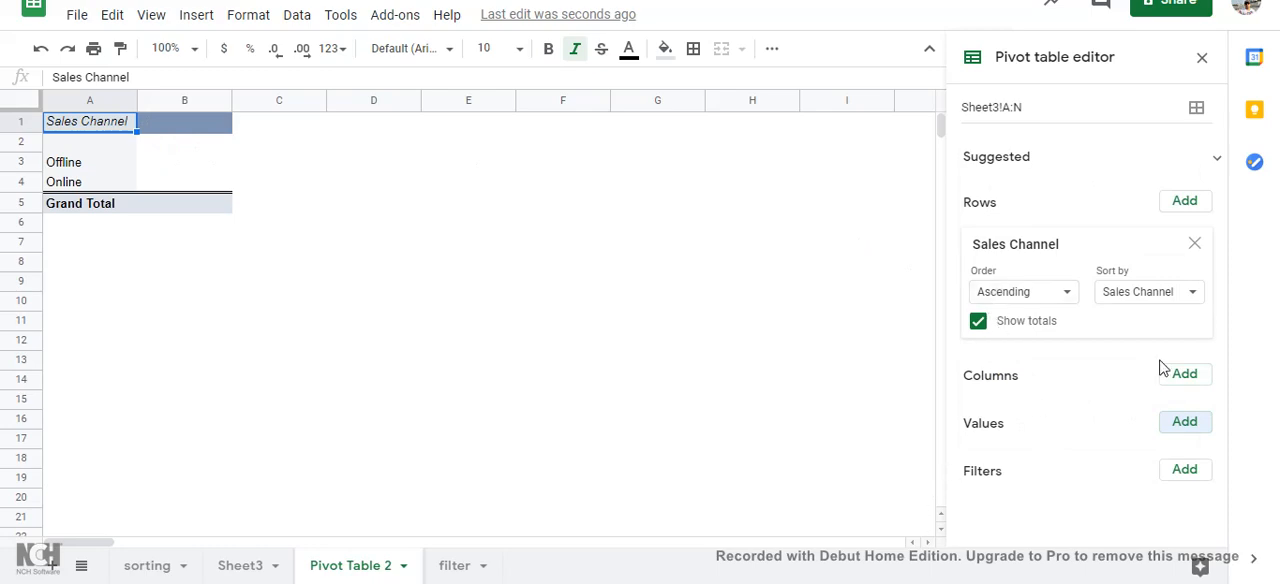
click(1179, 378)
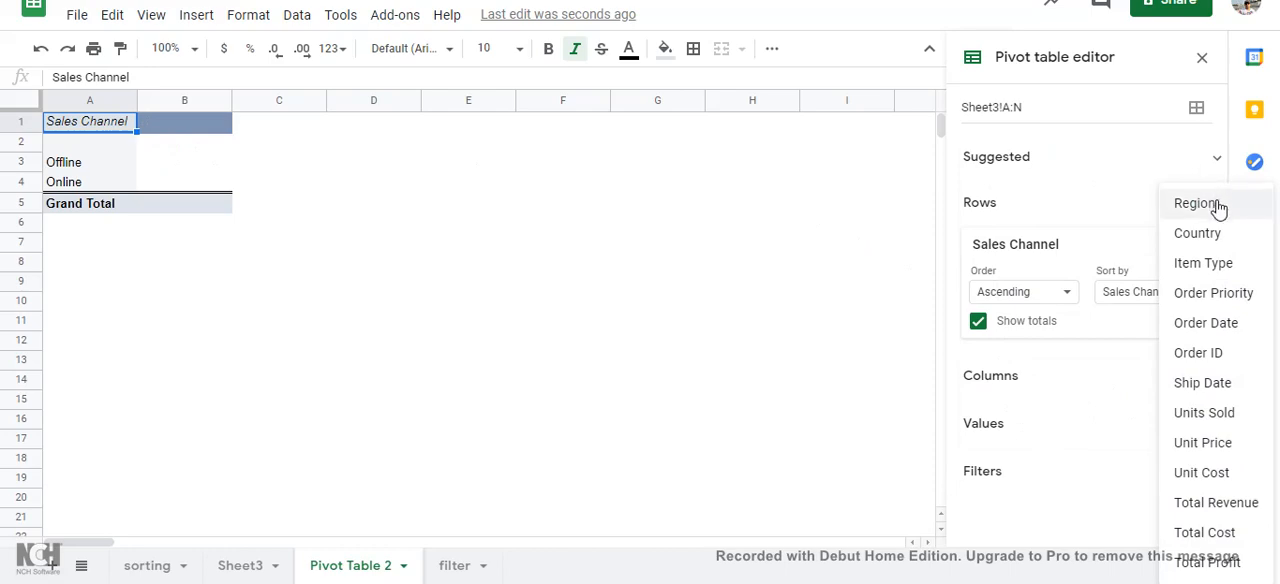
click(847, 263)
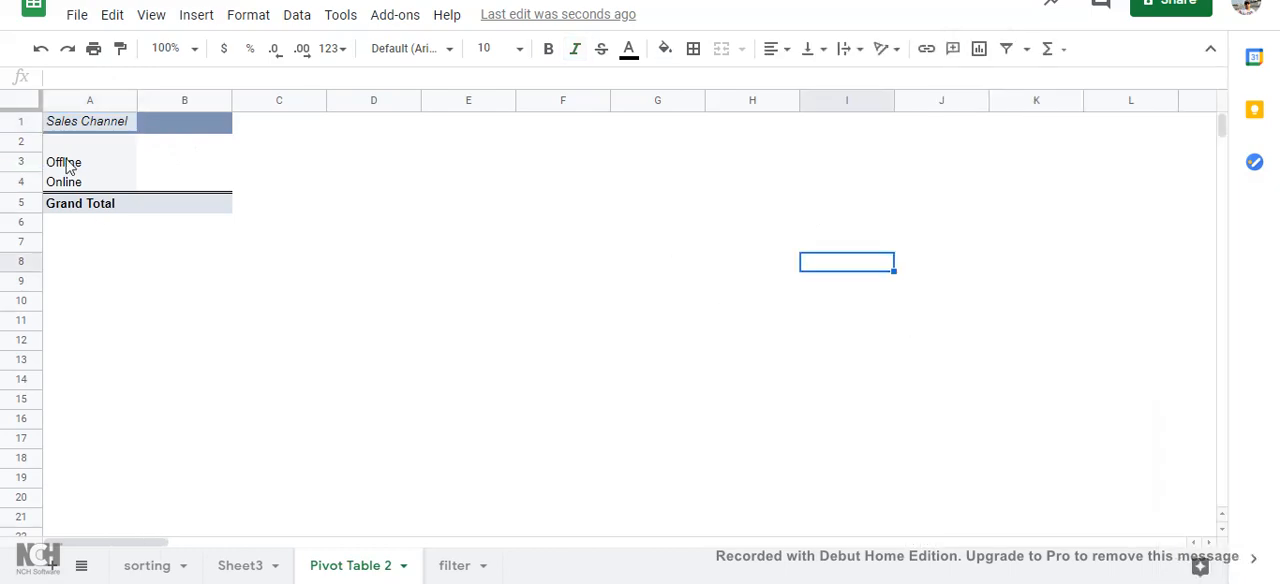
click(90, 121)
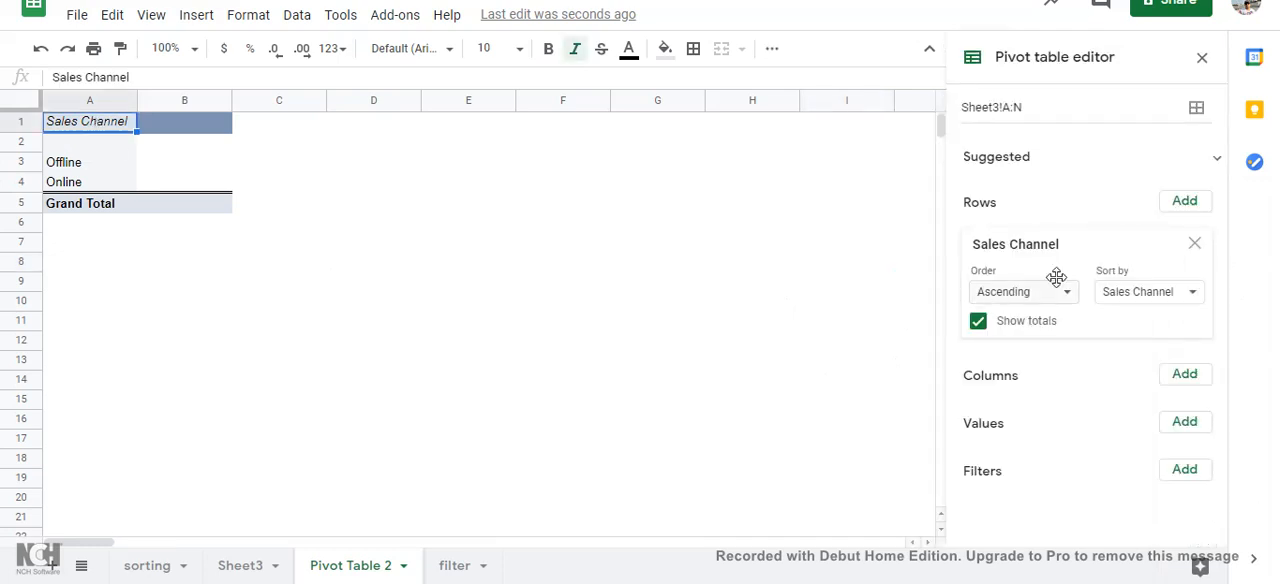
click(1195, 245)
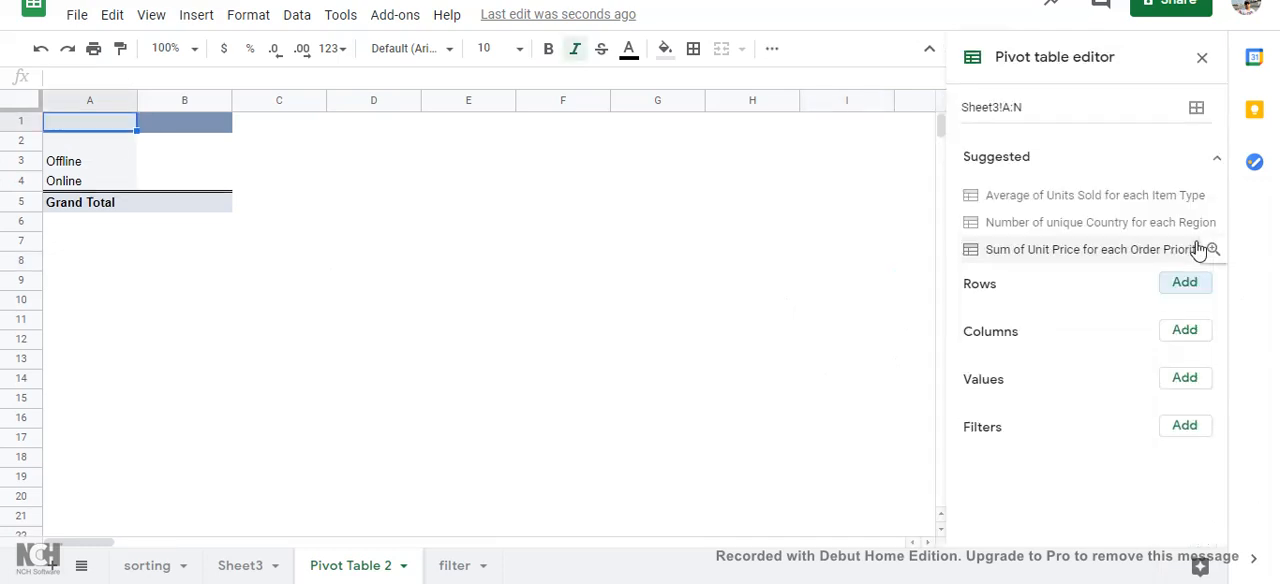
Step: Add Country as the pivot table's row field and Units Sold as a value summarized by SUM
click(1186, 284)
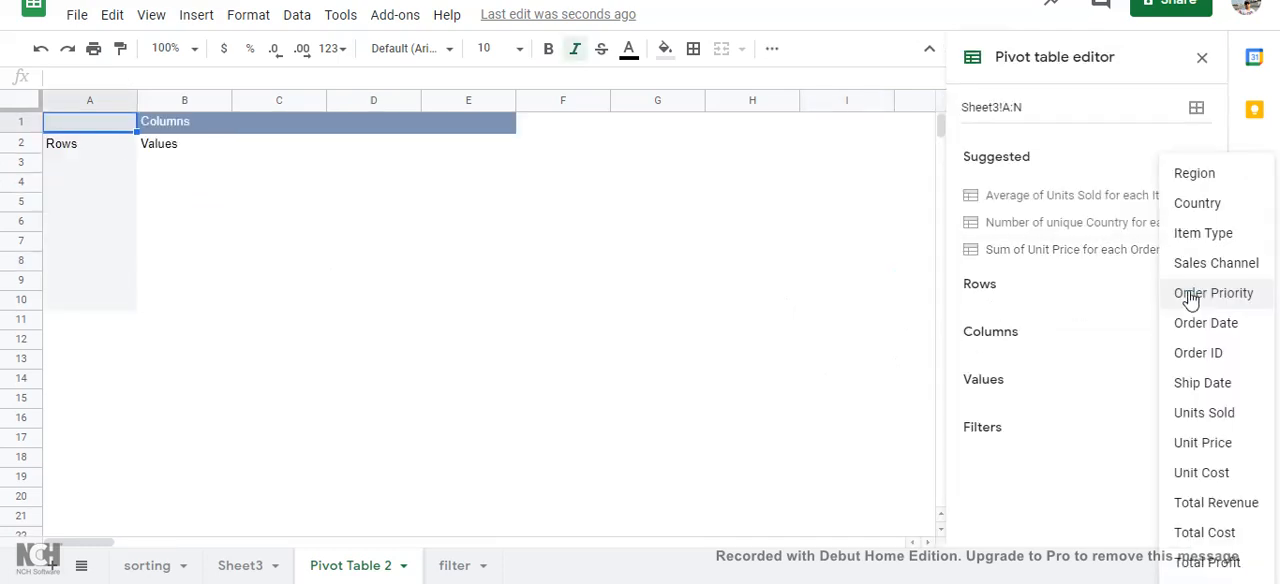
click(1205, 205)
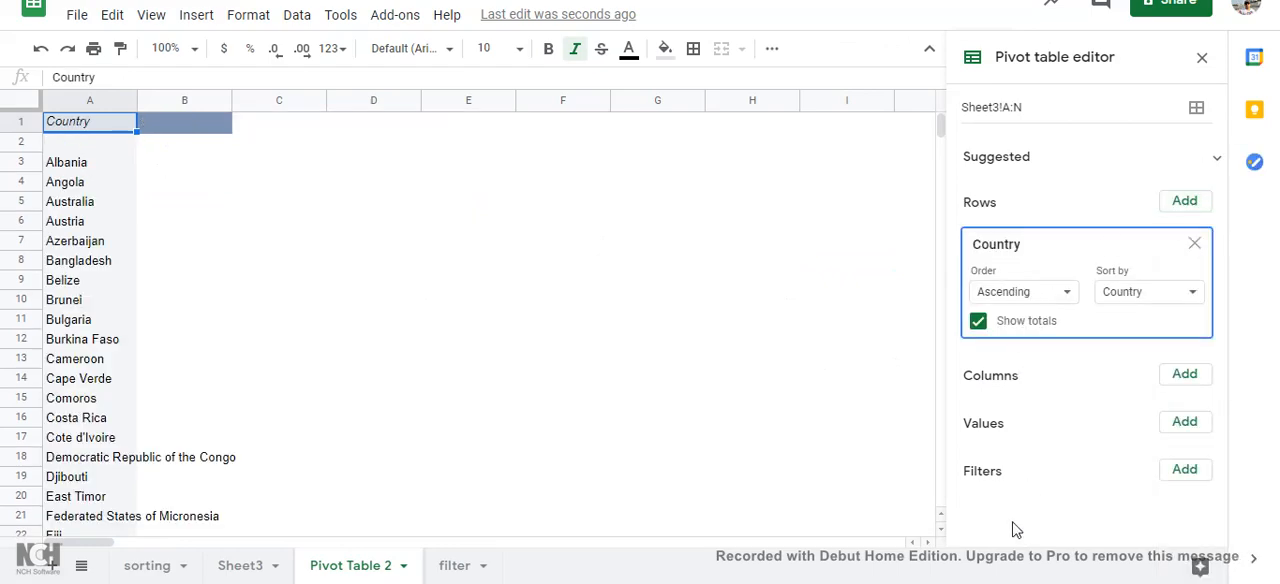
scroll(140, 410, down, 5)
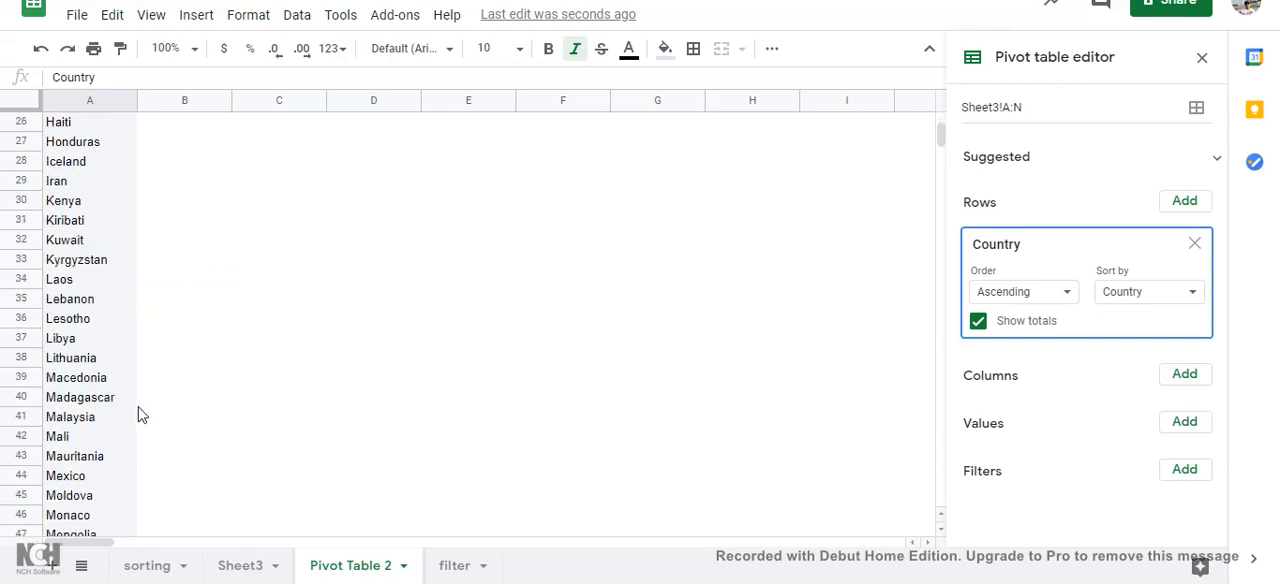
scroll(140, 415, down, 3)
scroll(140, 415, up, 7)
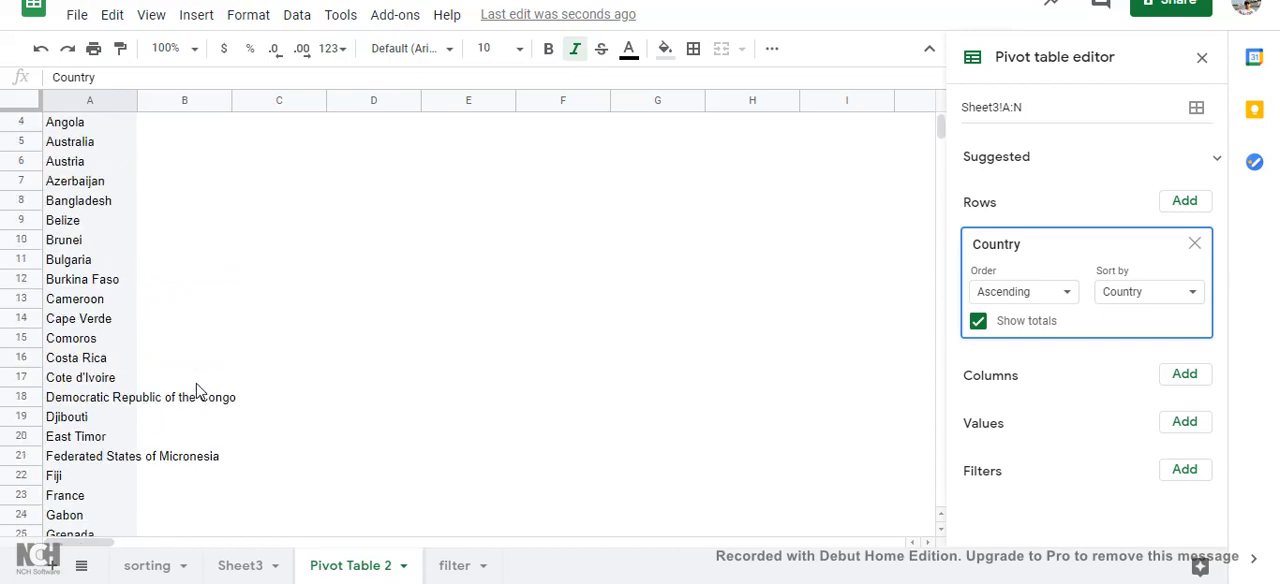
scroll(196, 390, up, 1)
click(1184, 421)
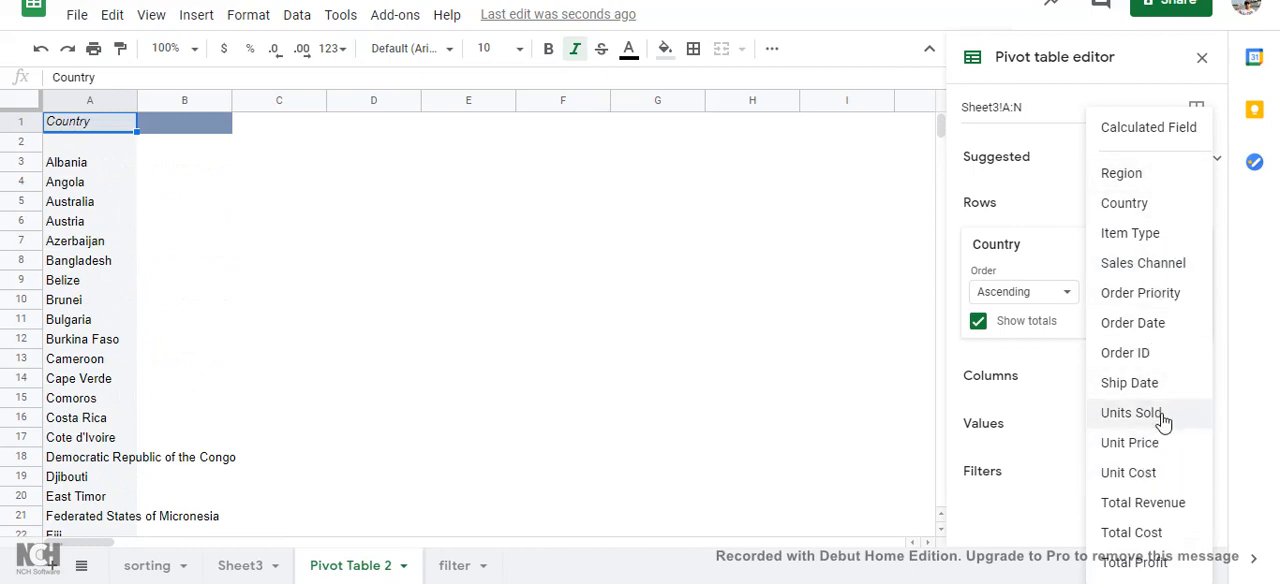
click(1160, 416)
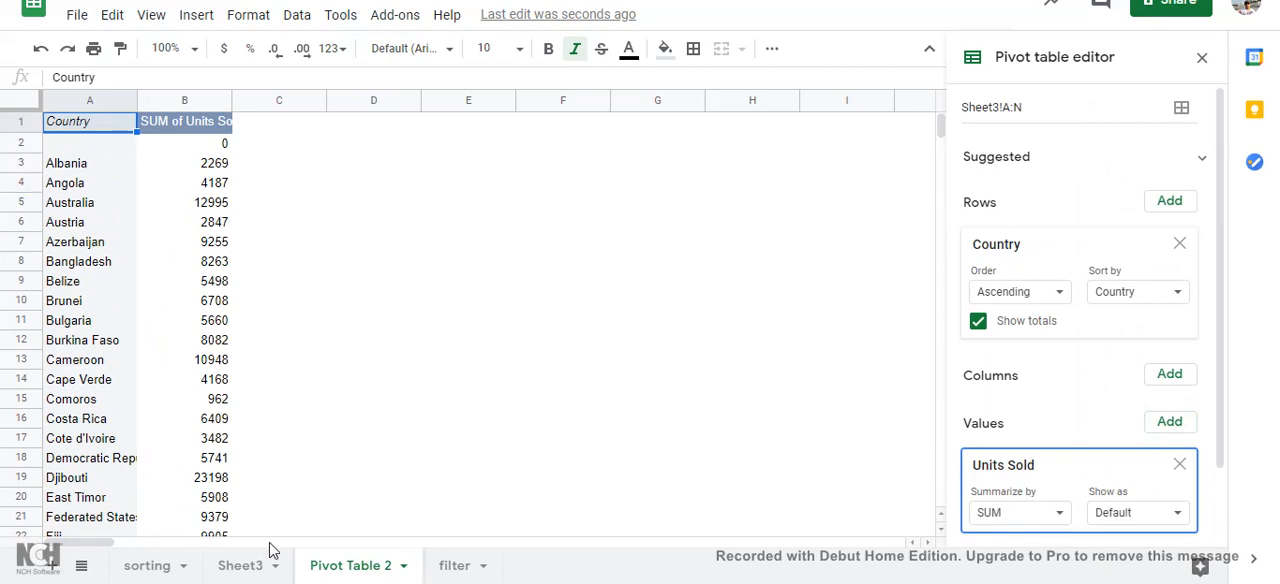
Step: Examine the source data in Sheet3, from the Country column across to the Units Sold through Total Profit columns
click(243, 564)
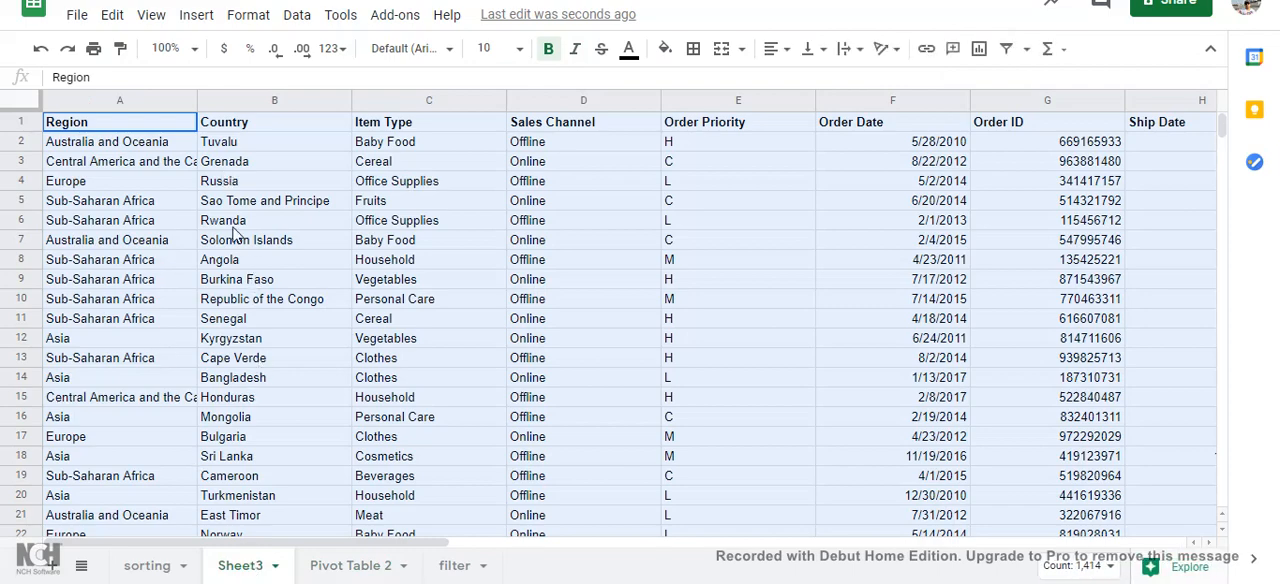
scroll(233, 232, down, 3)
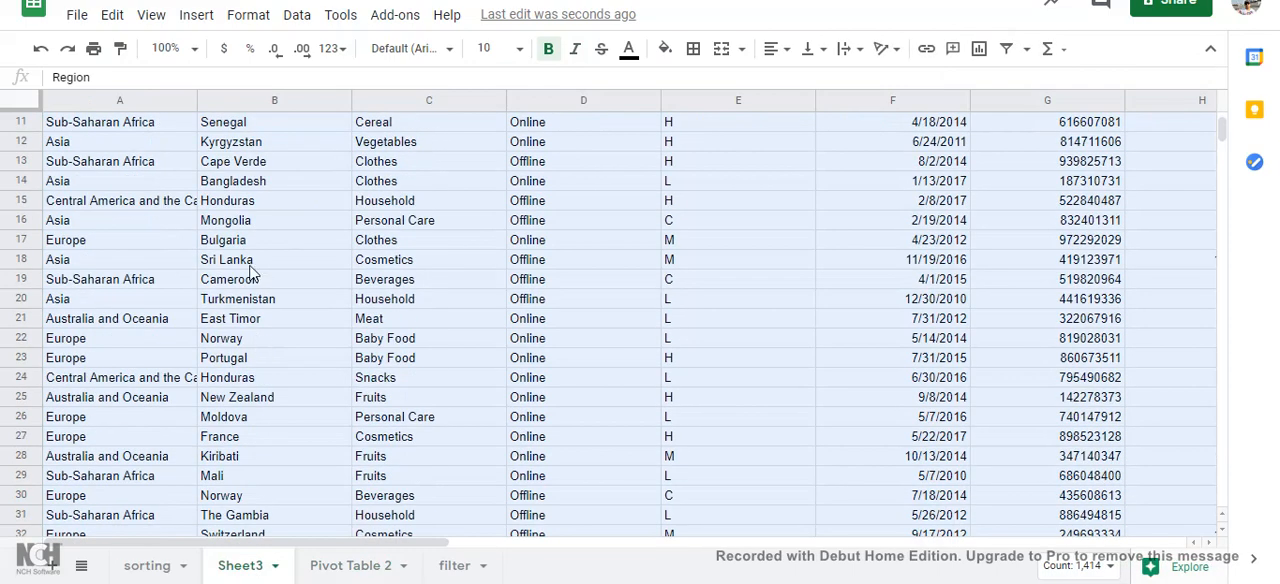
scroll(294, 374, down, 4)
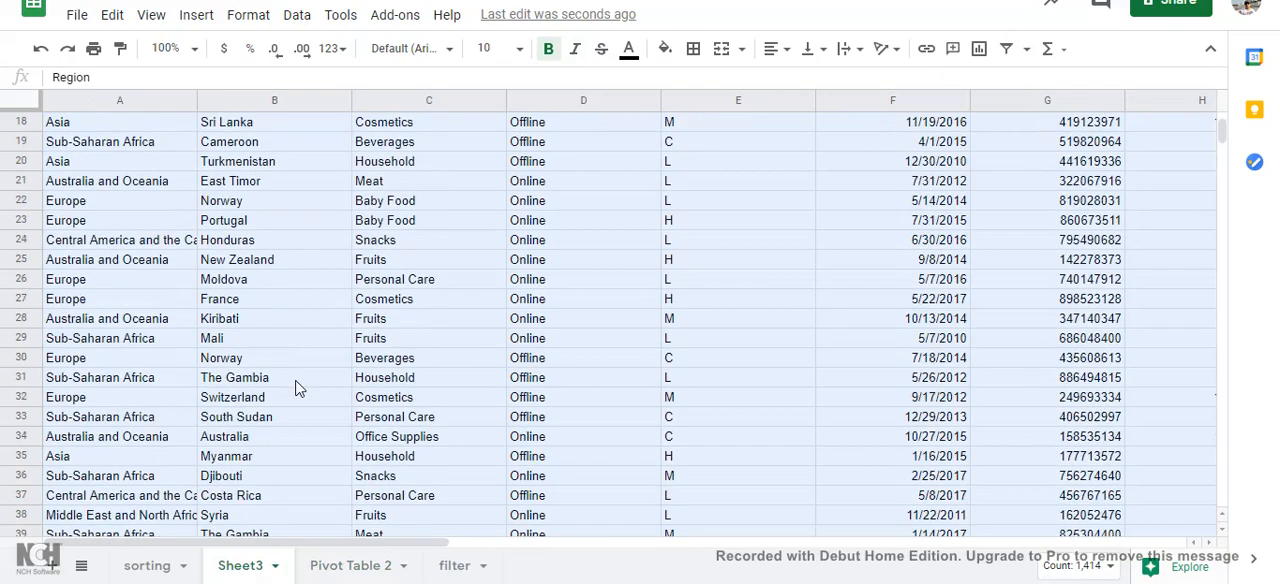
scroll(296, 390, down, 3)
scroll(296, 415, down, 6)
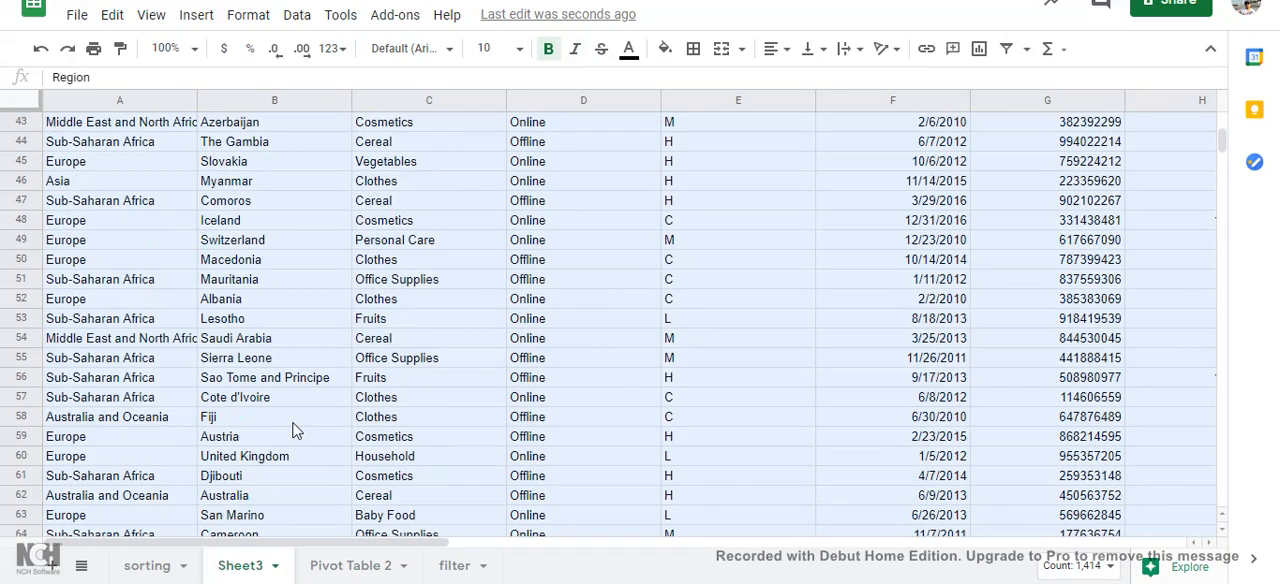
scroll(288, 508, up, 4)
scroll(285, 509, up, 12)
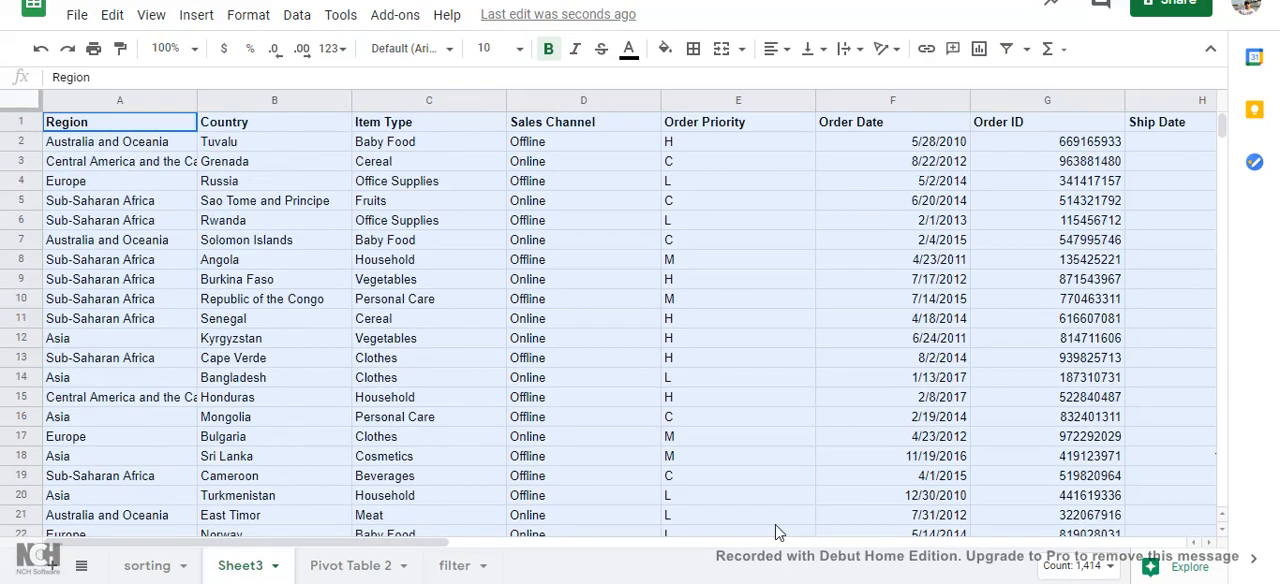
drag(372, 542, 845, 572)
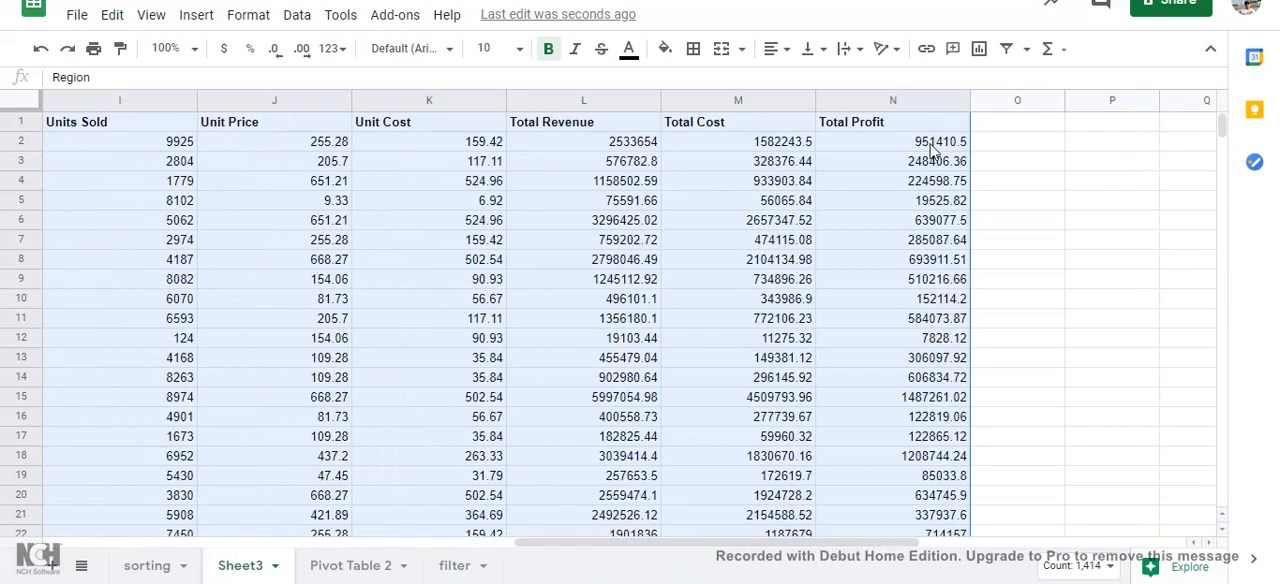
scroll(745, 378, down, 7)
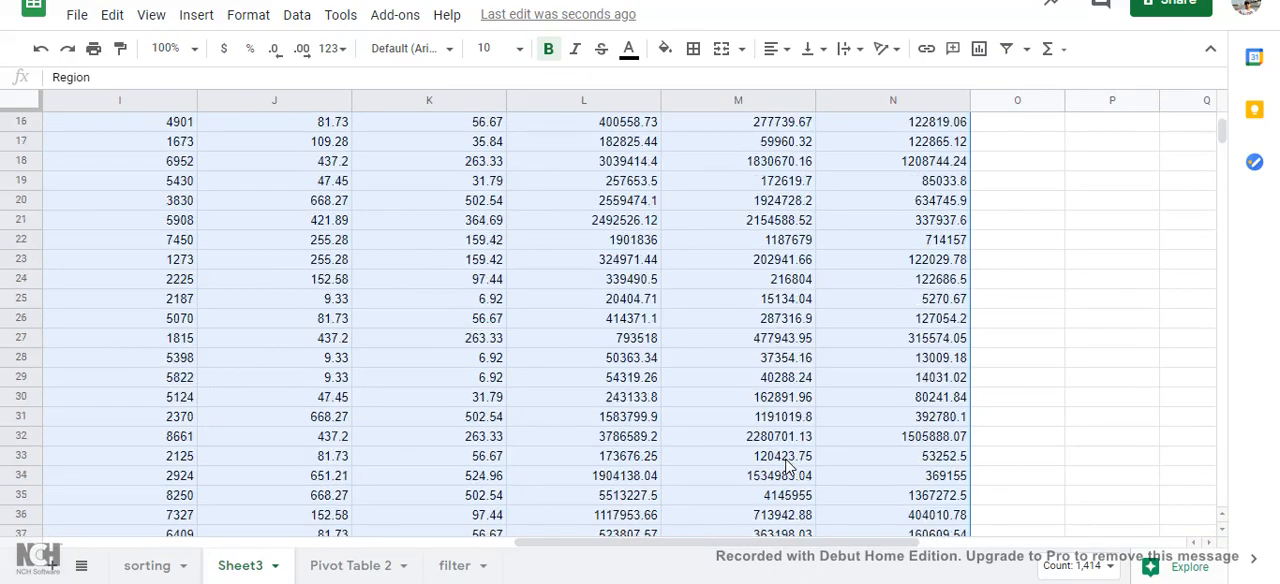
Step: Compare the Region and Country entries across the rows of the Sheet3 source data
drag(755, 553, 285, 553)
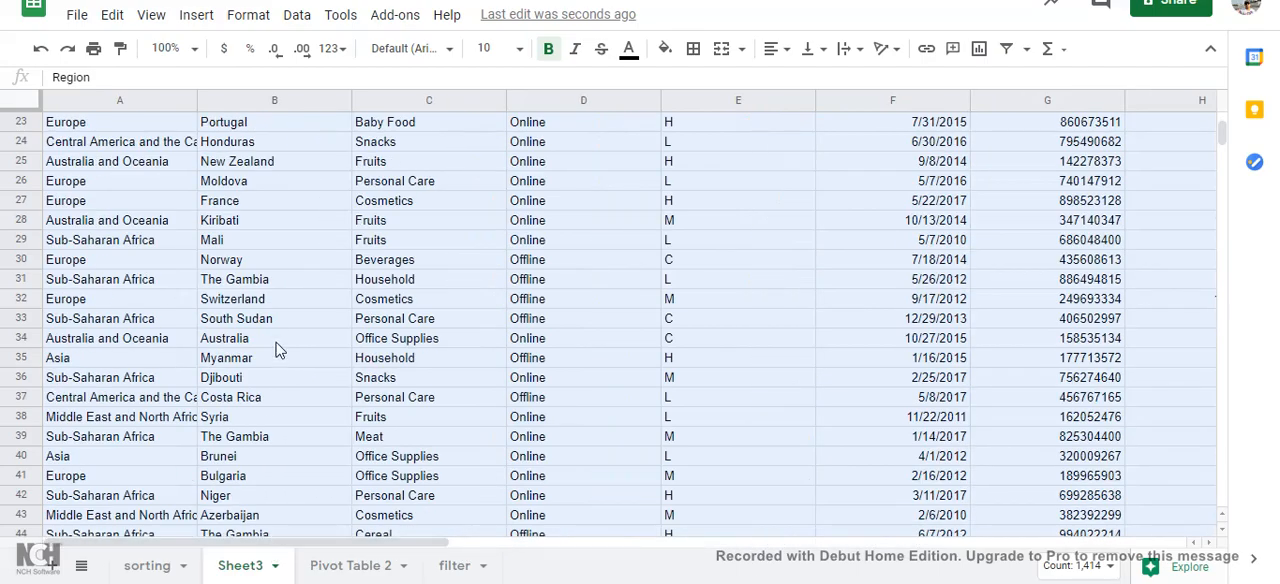
scroll(272, 330, down, 4)
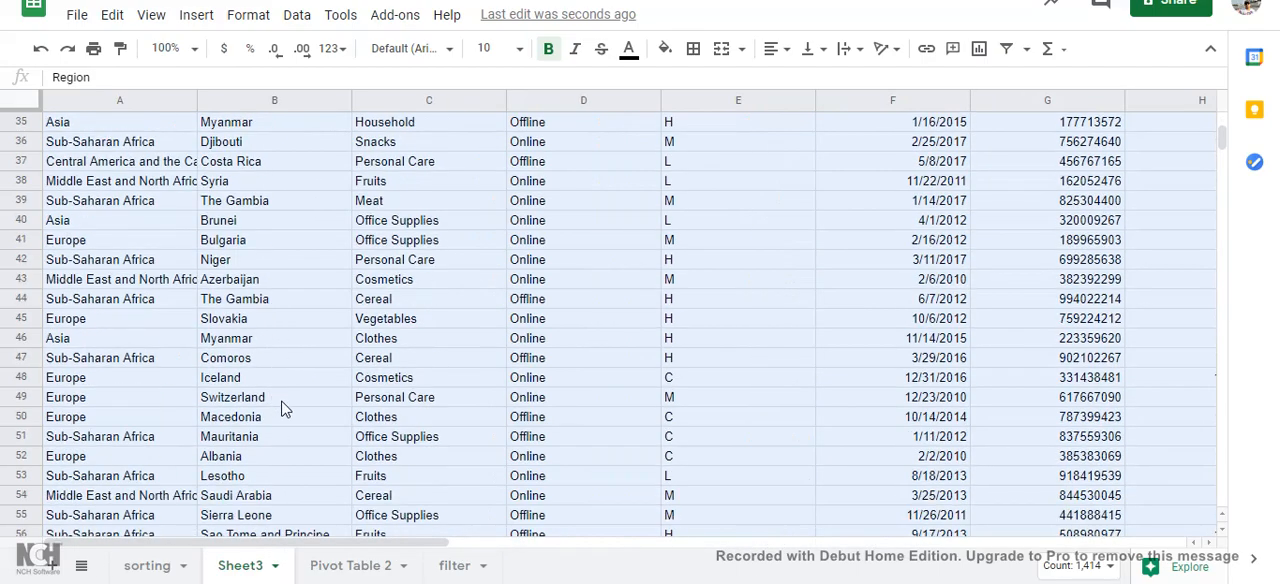
scroll(283, 408, down, 2)
scroll(78, 474, up, 4)
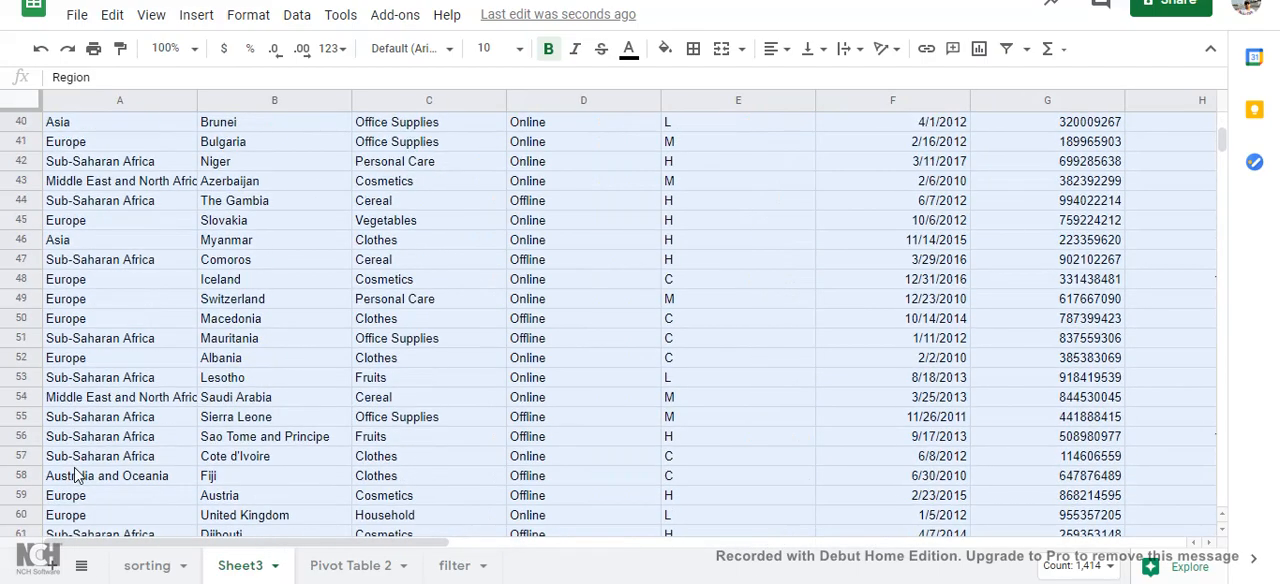
scroll(165, 482, down, 3)
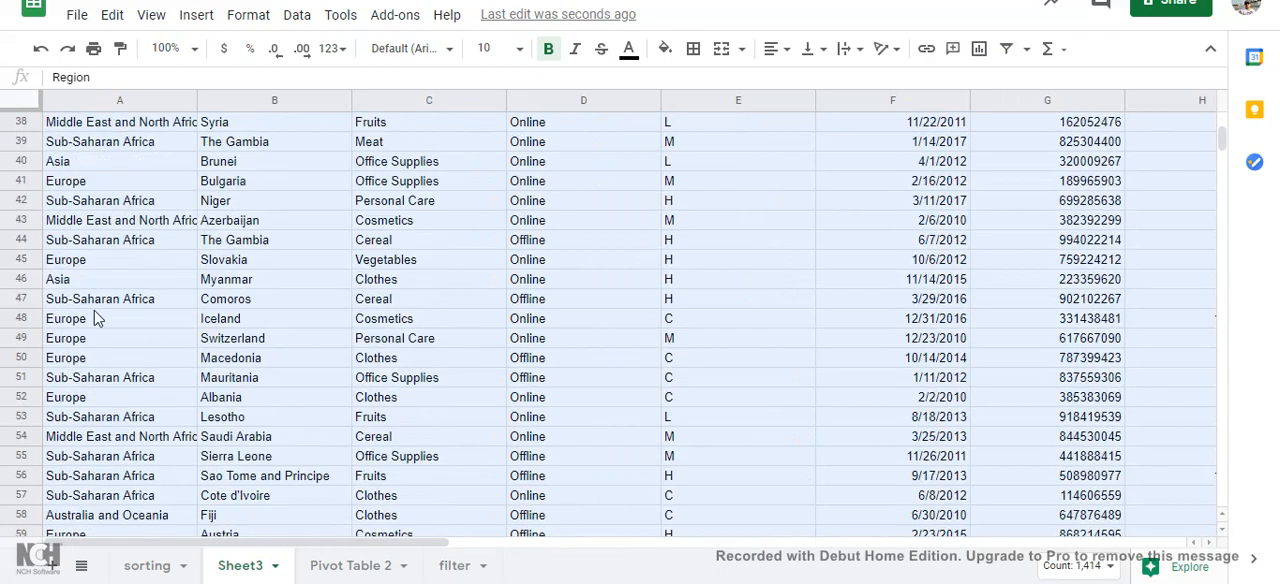
scroll(98, 318, up, 10)
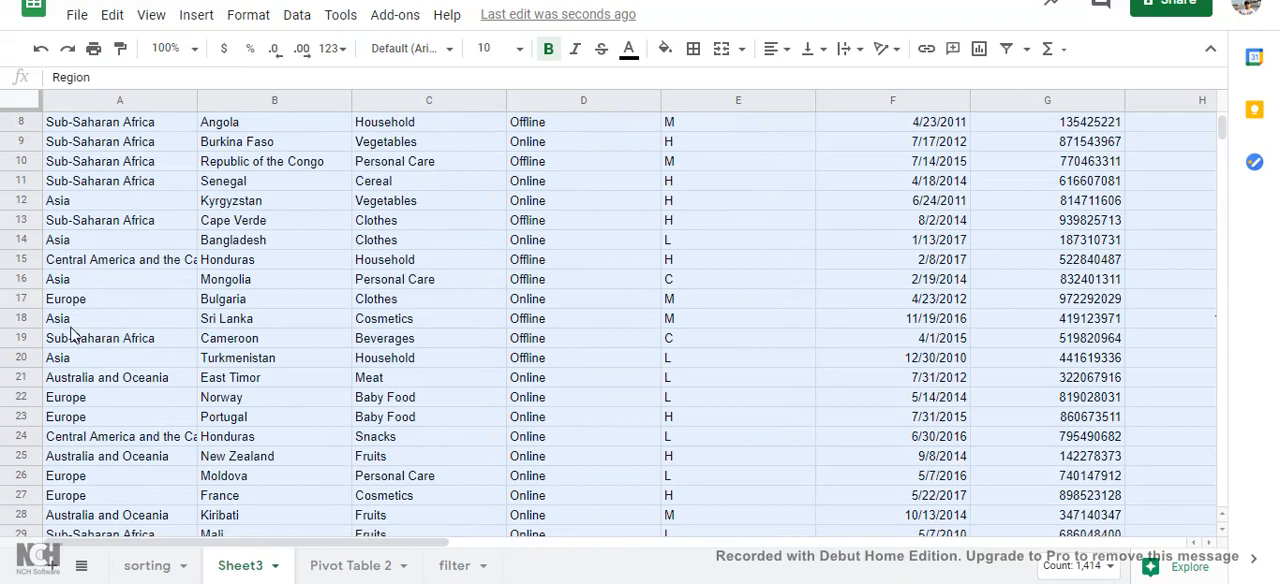
scroll(90, 340, up, 3)
scroll(104, 350, down, 6)
scroll(222, 390, up, 4)
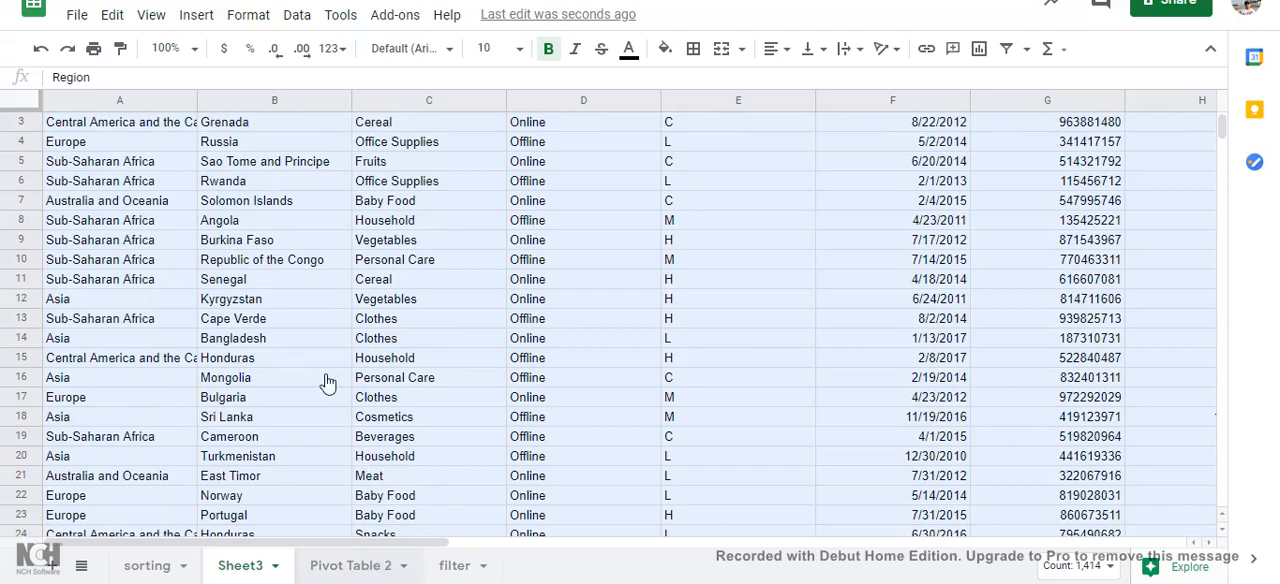
Step: In Pivot Table 2, replace the Country row field with Region and fit columns A and B to their contents
key(ctrl+shift+Page_Down)
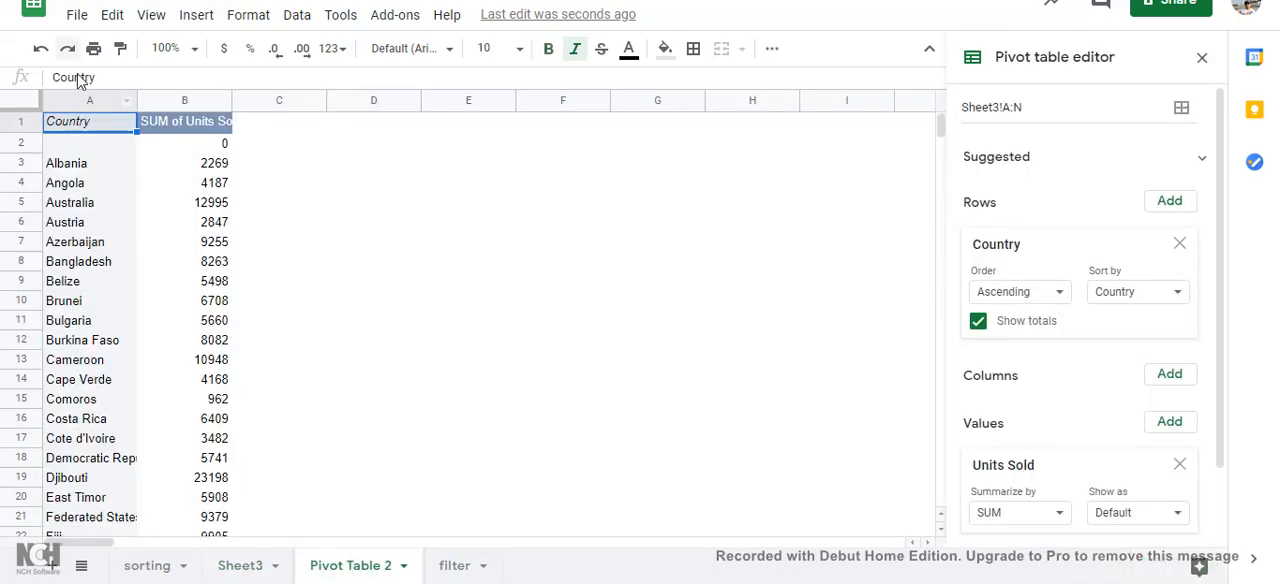
click(1178, 245)
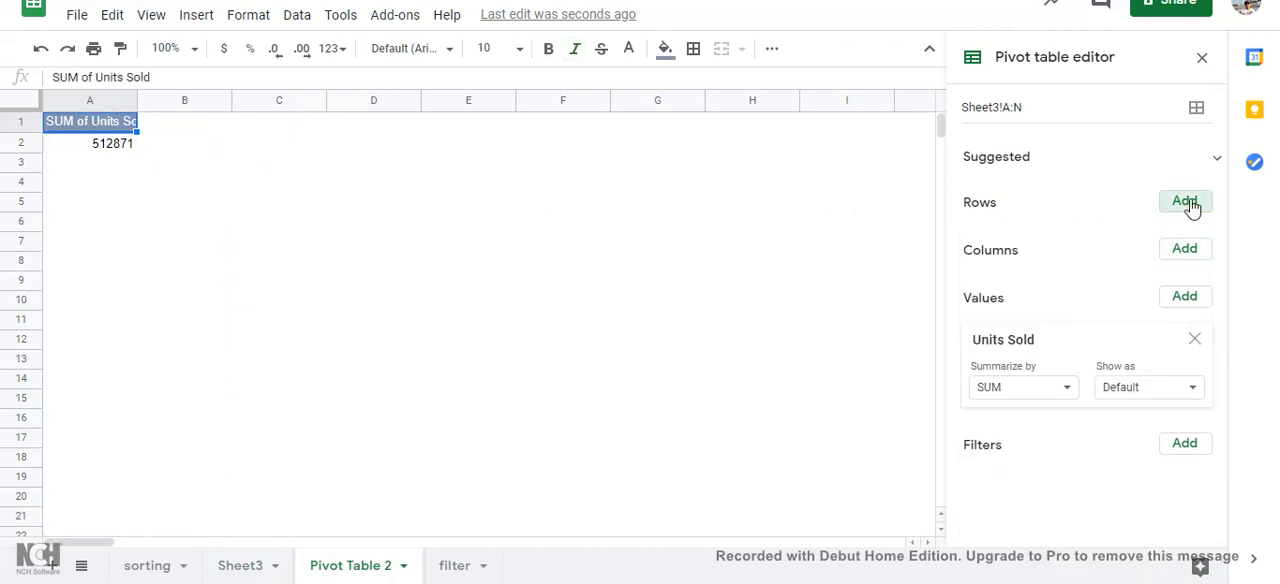
click(1185, 202)
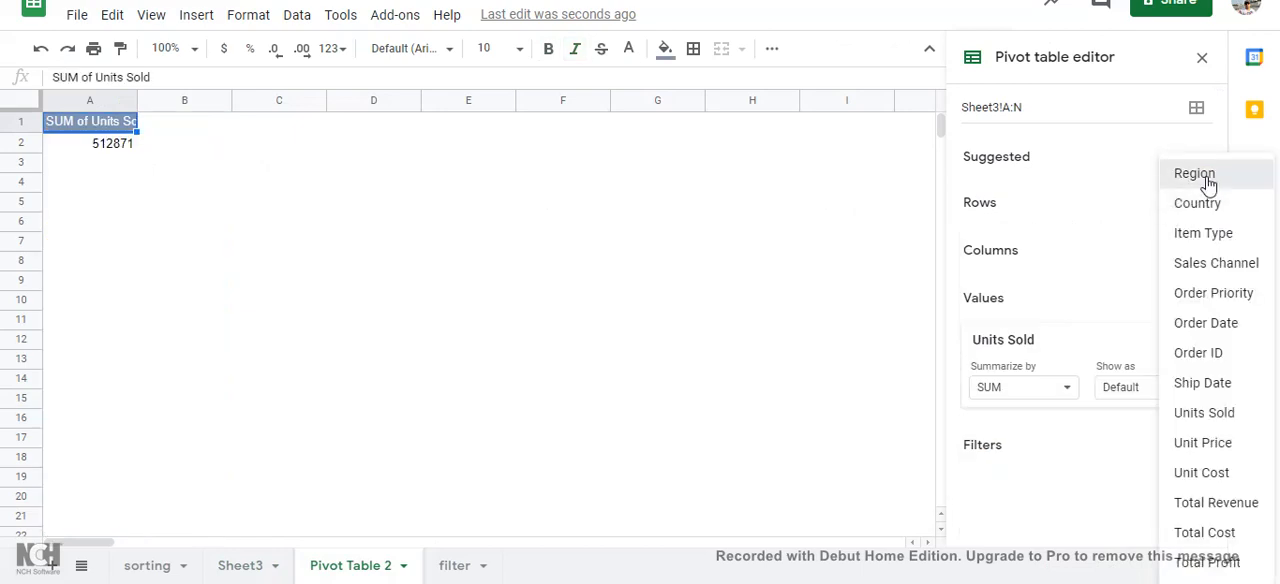
click(1195, 174)
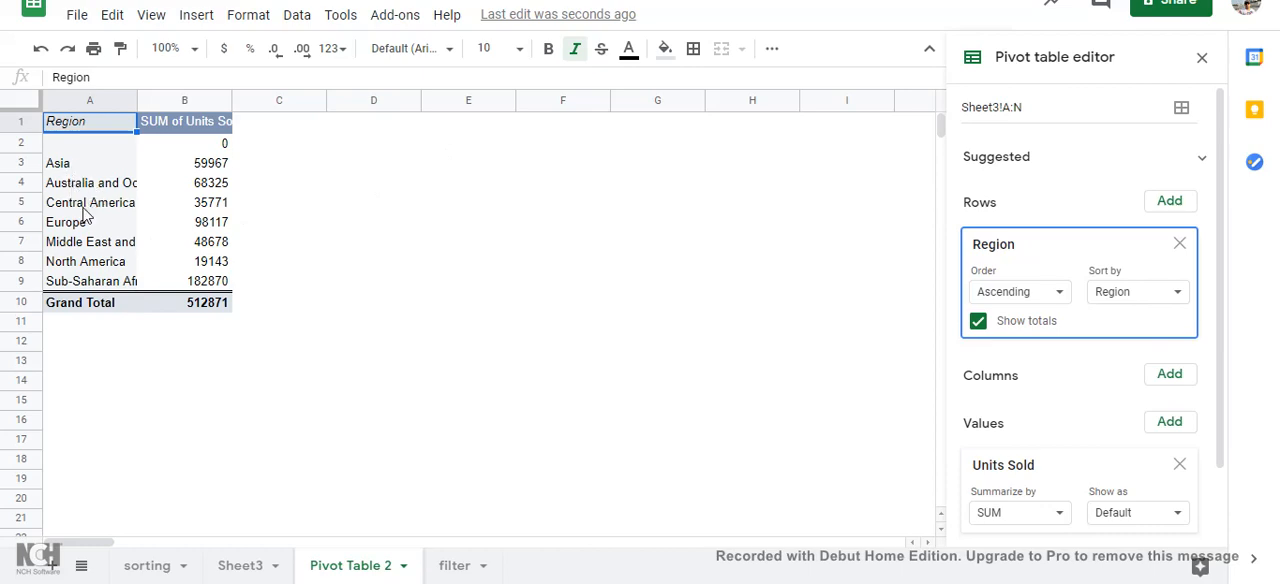
double_click(135, 98)
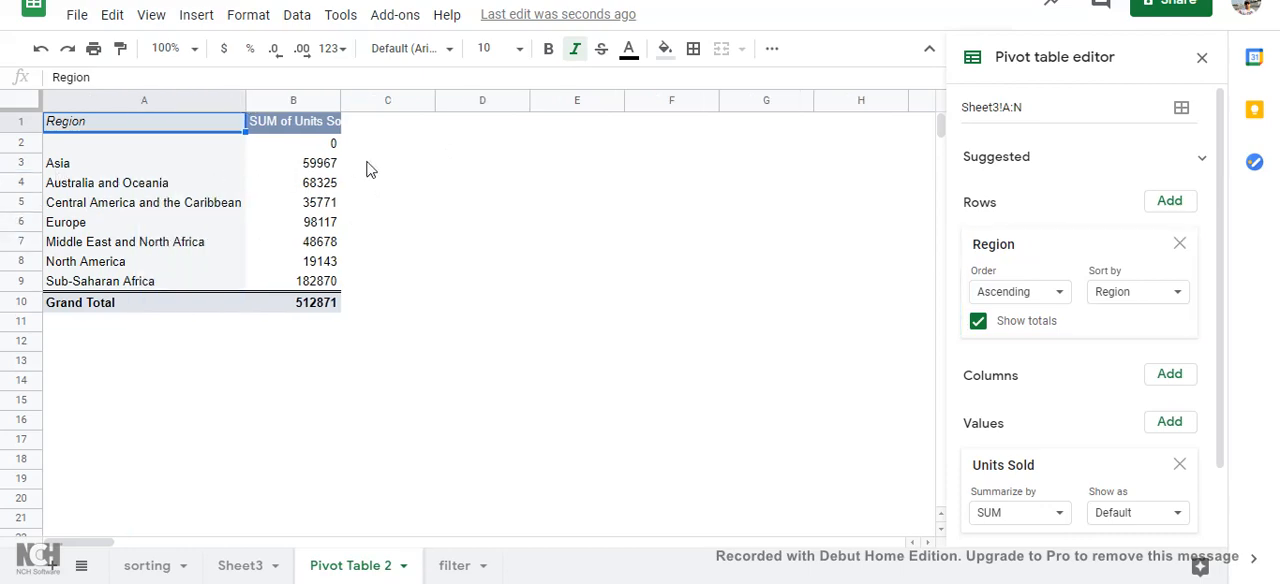
double_click(339, 101)
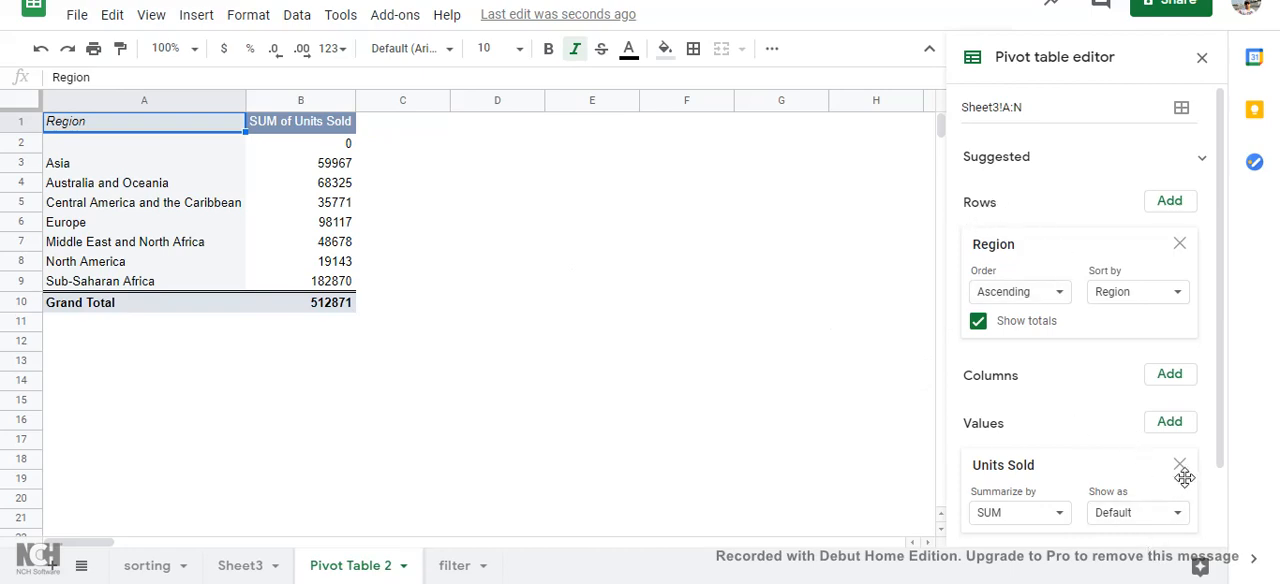
Step: Add Total Revenue to the pivot table's values, summarized by SUM, and fit column C to its contents
click(1172, 423)
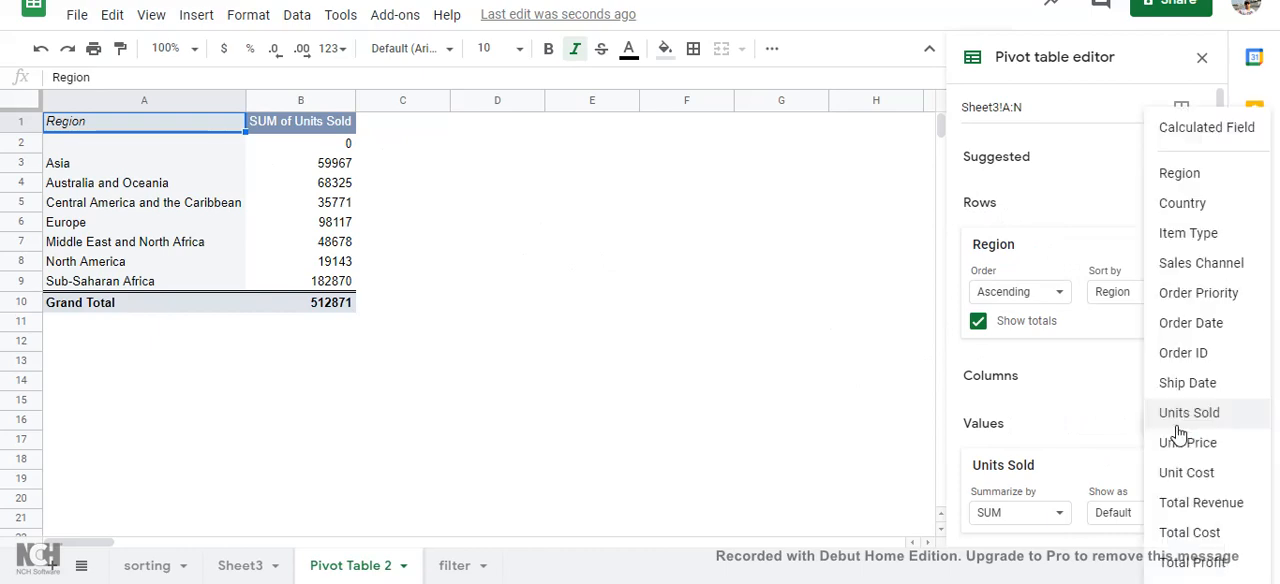
click(1201, 502)
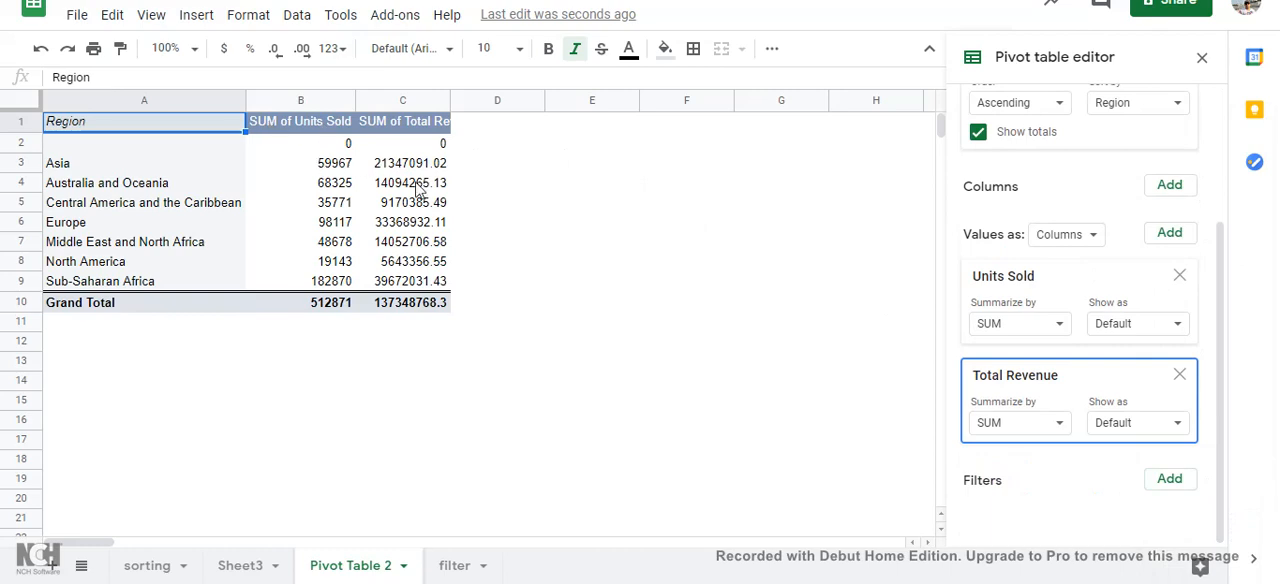
double_click(448, 104)
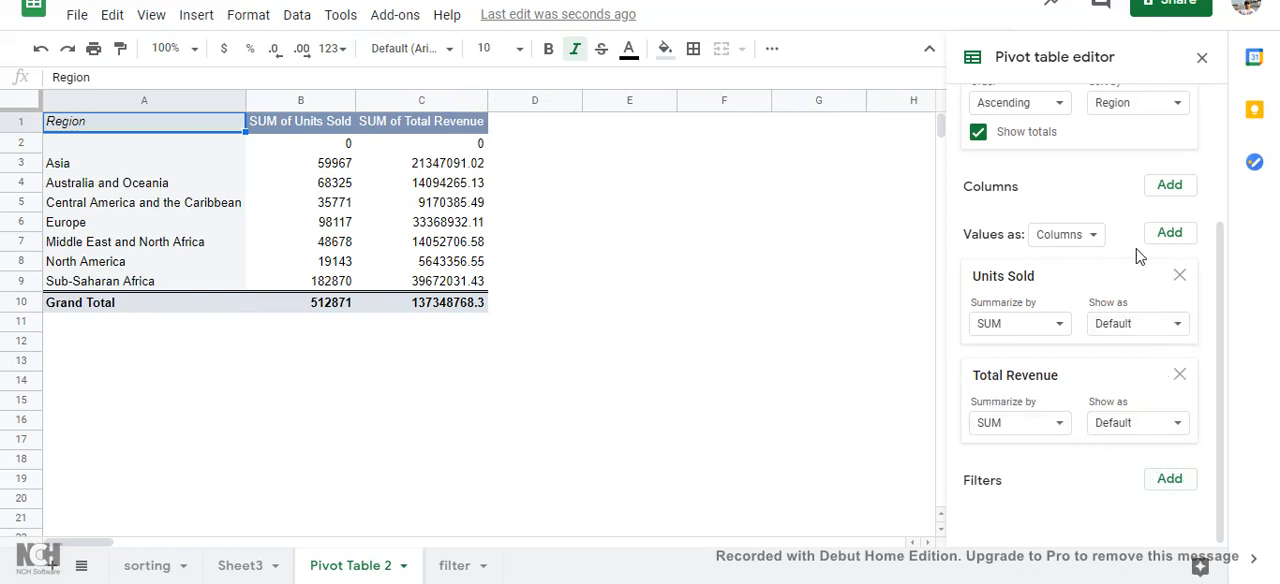
Step: Add Total Profit as the third pivot table value, summarized by SUM, and fit column D to its contents
click(1170, 234)
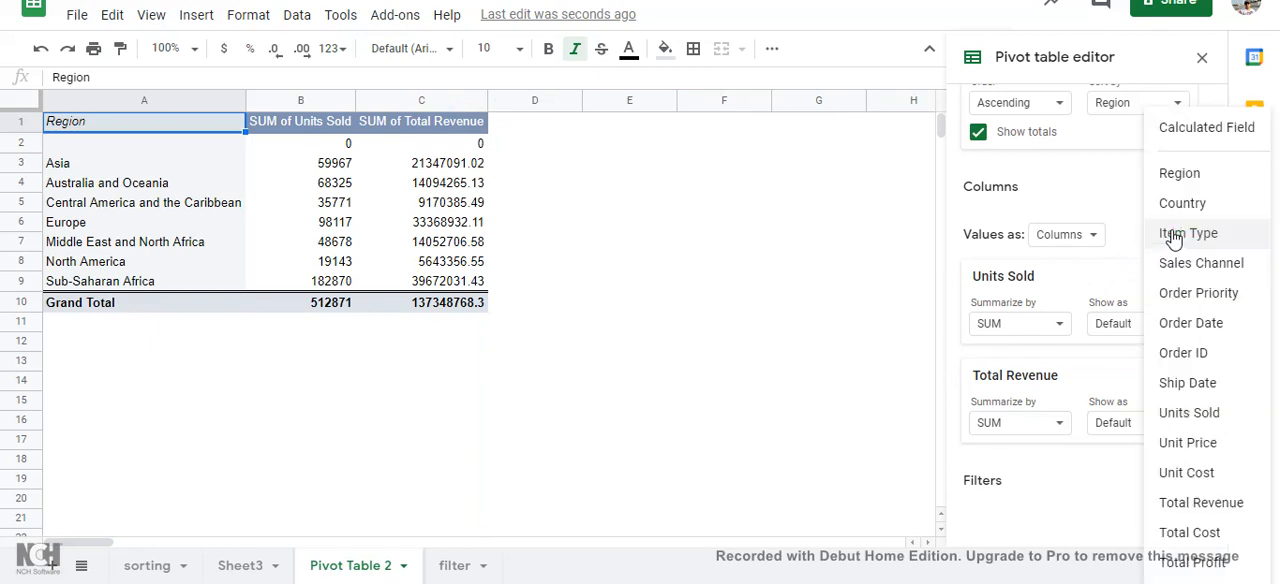
click(1141, 210)
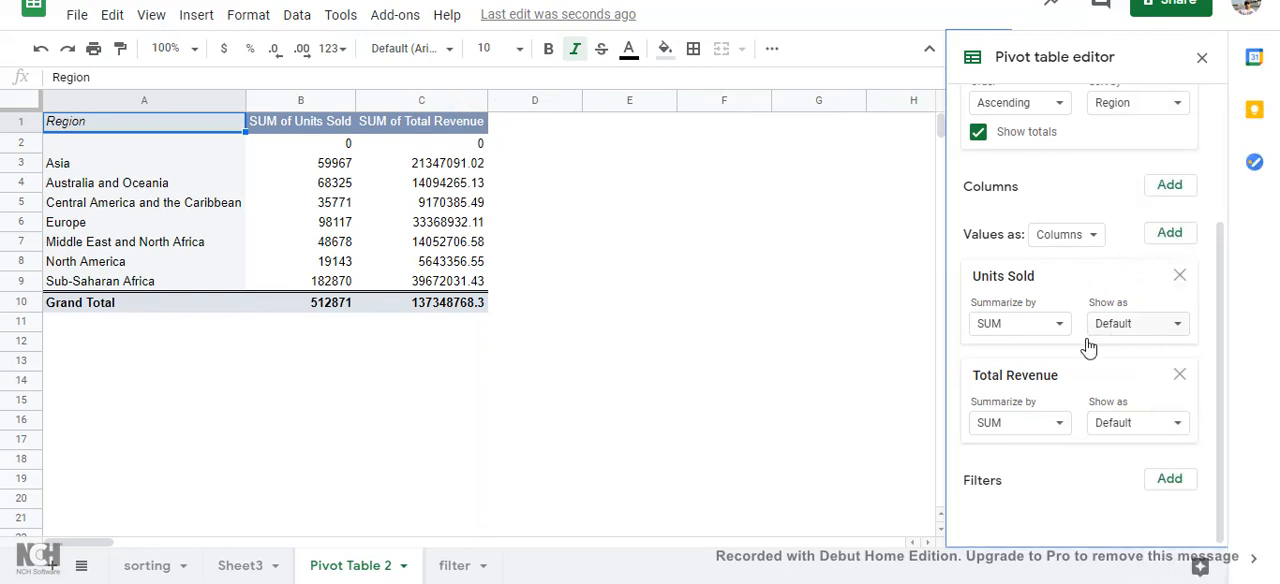
click(1183, 236)
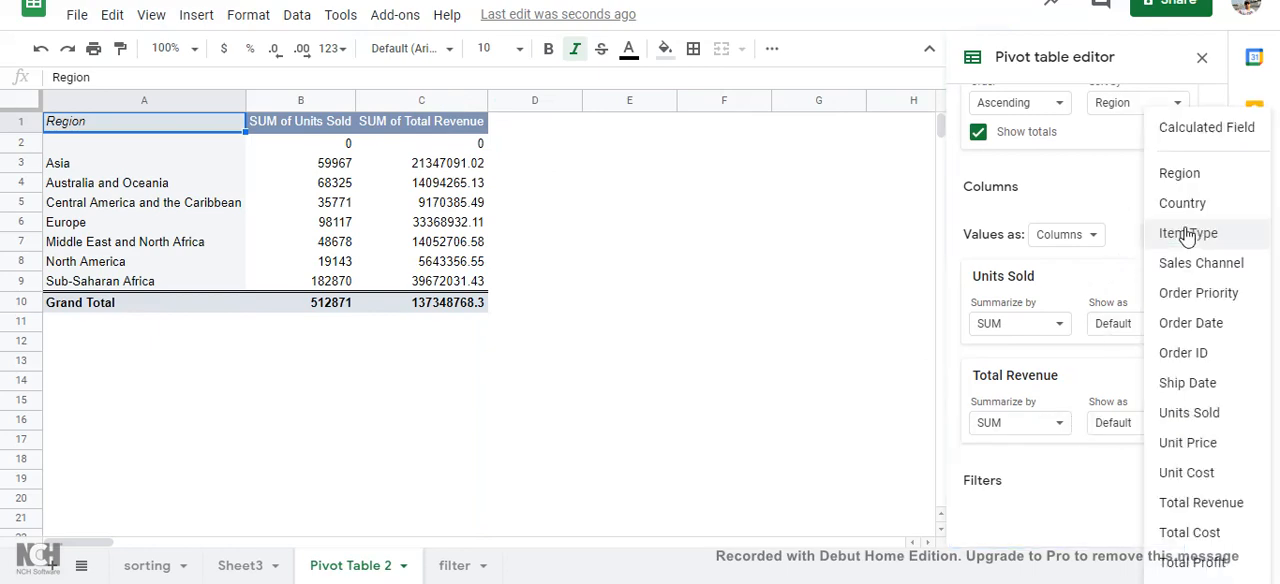
click(1205, 563)
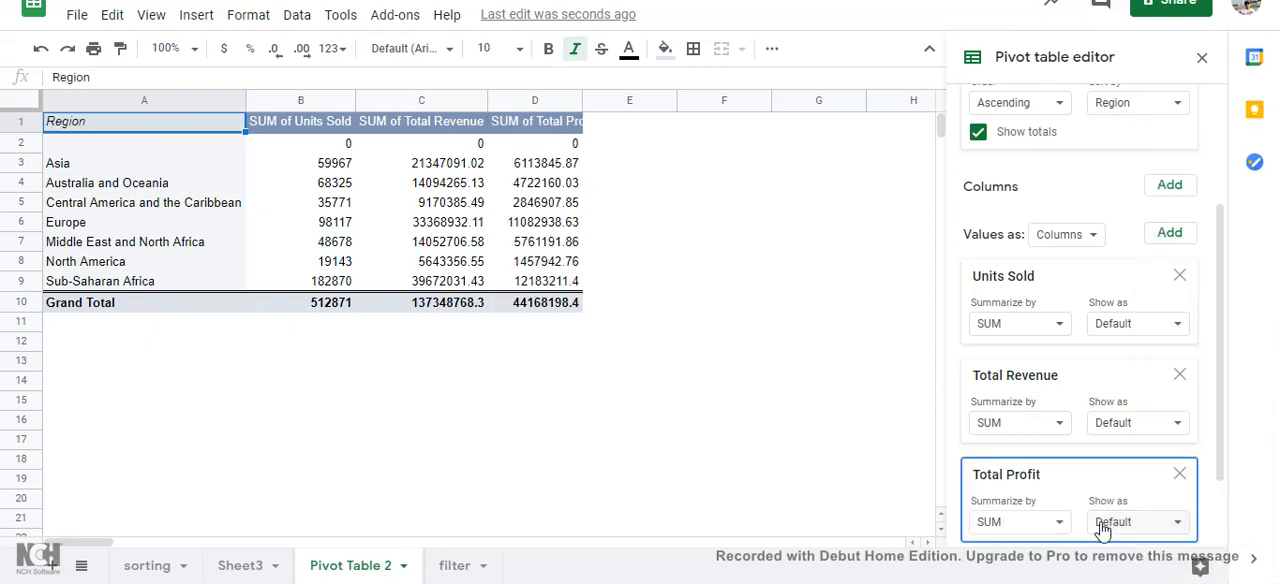
scroll(1103, 528, down, 2)
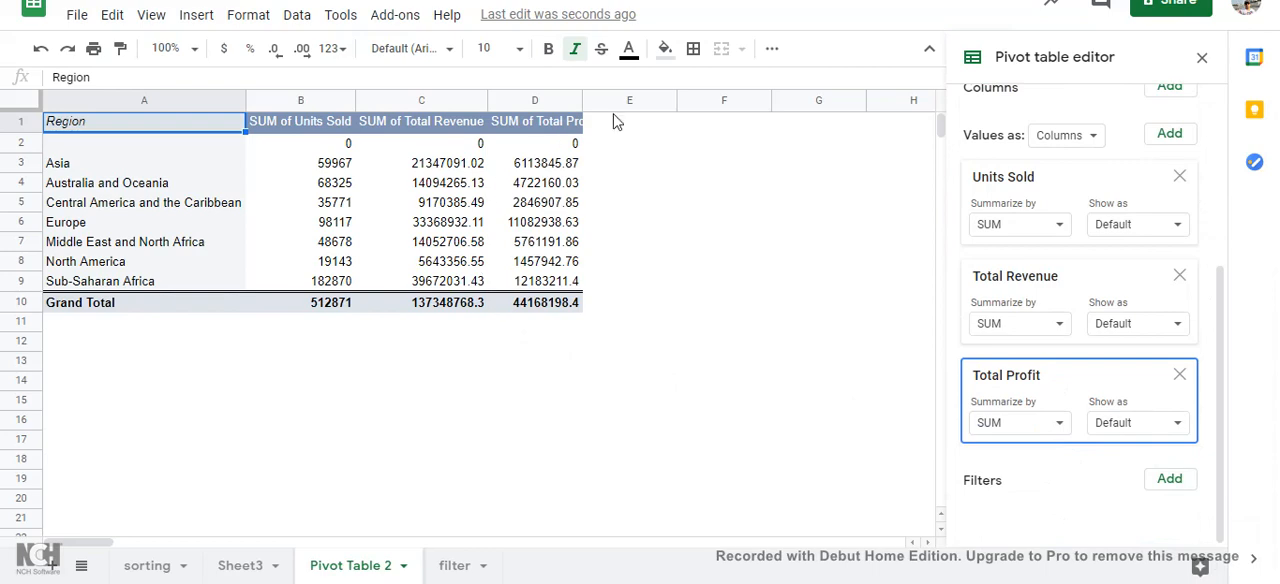
double_click(582, 104)
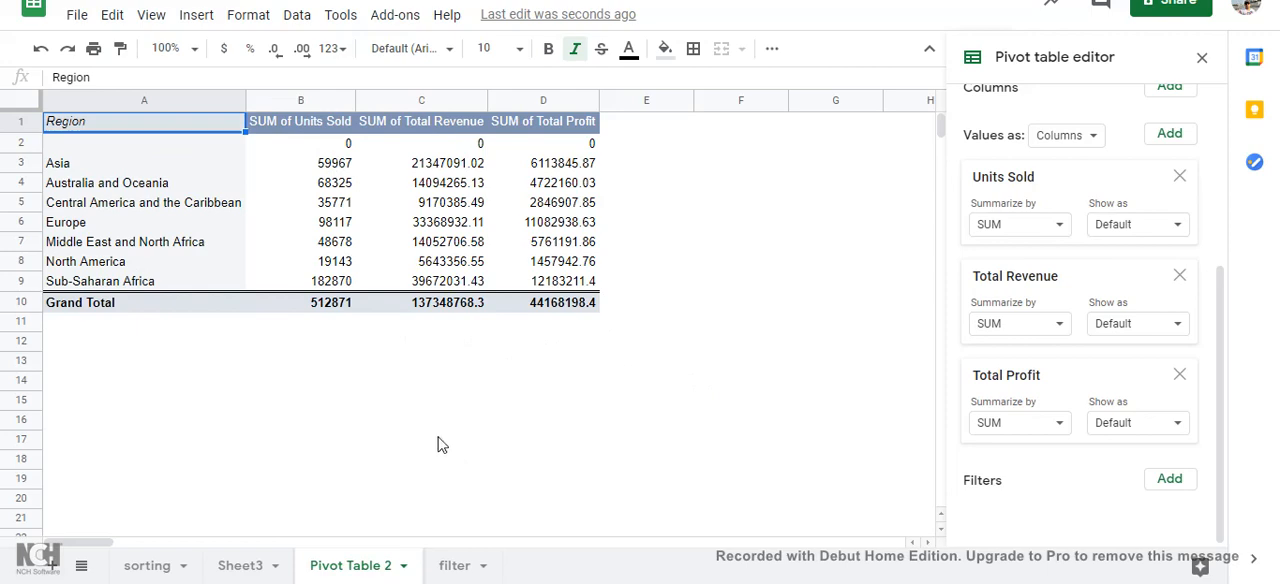
Step: Compare the Sheet3 source data with the region summary in Pivot Table 2
click(232, 572)
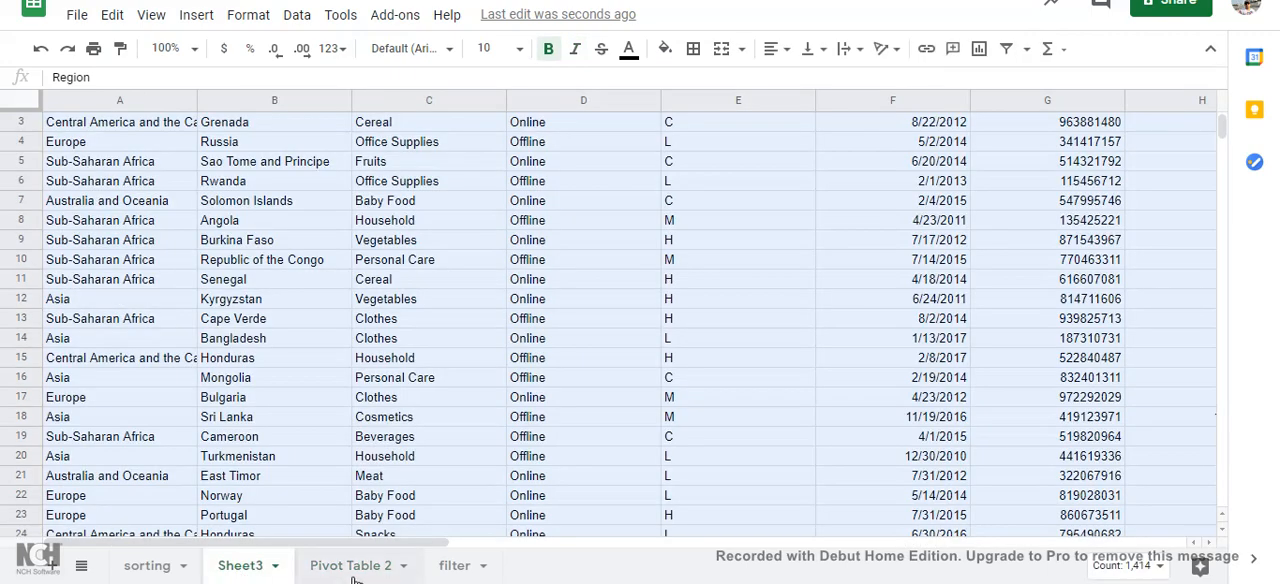
click(355, 572)
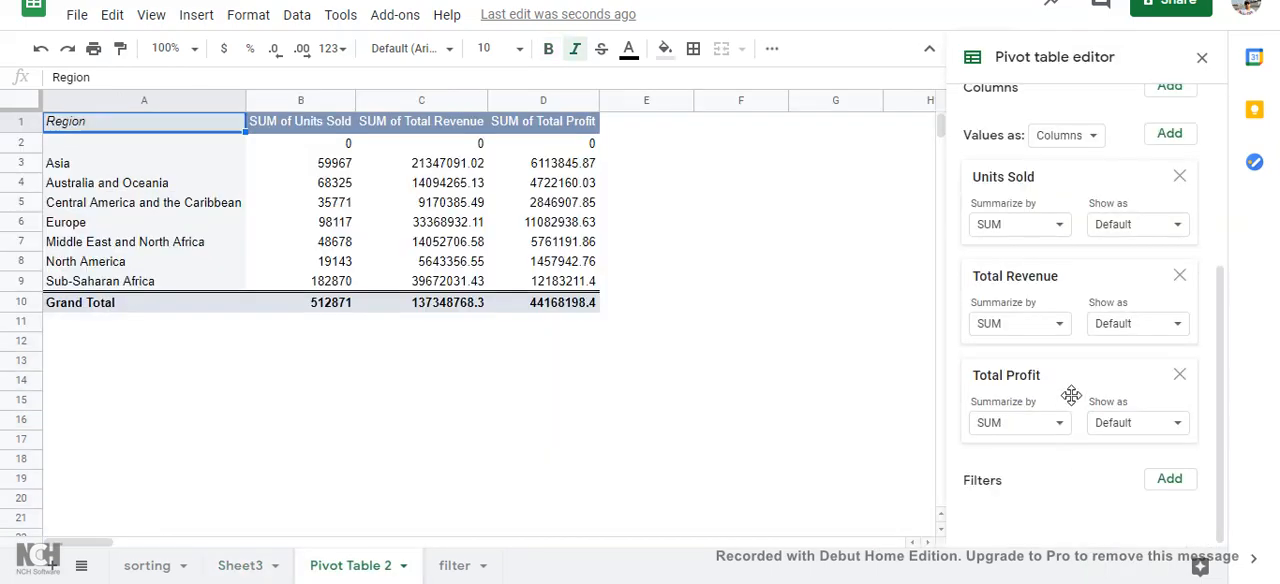
click(240, 567)
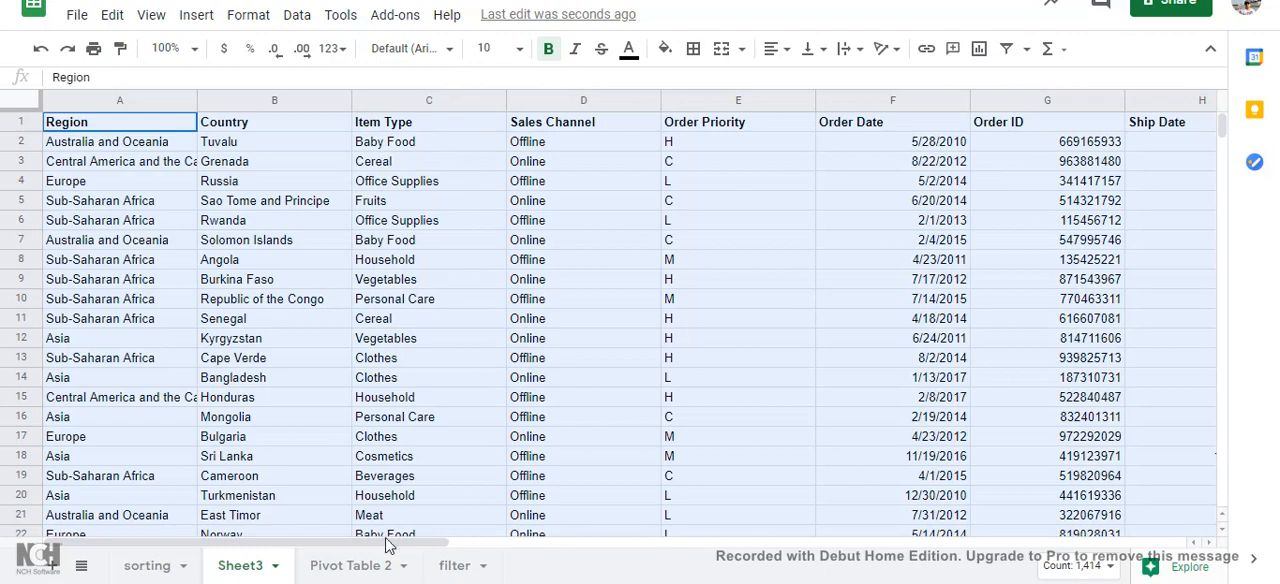
mouse_move(398, 545)
mouse_down()
mouse_move(458, 545)
mouse_move(391, 539)
mouse_up()
click(350, 566)
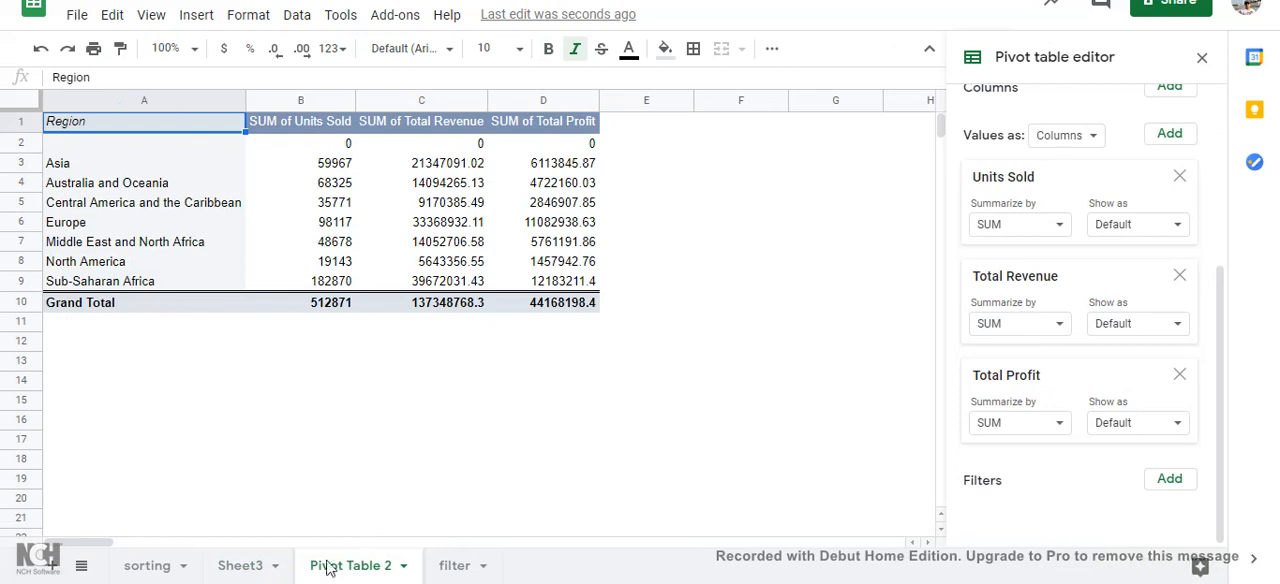
Step: Create another pivot table from the Sheet3 data range A1:N101 in a new sheet
click(272, 566)
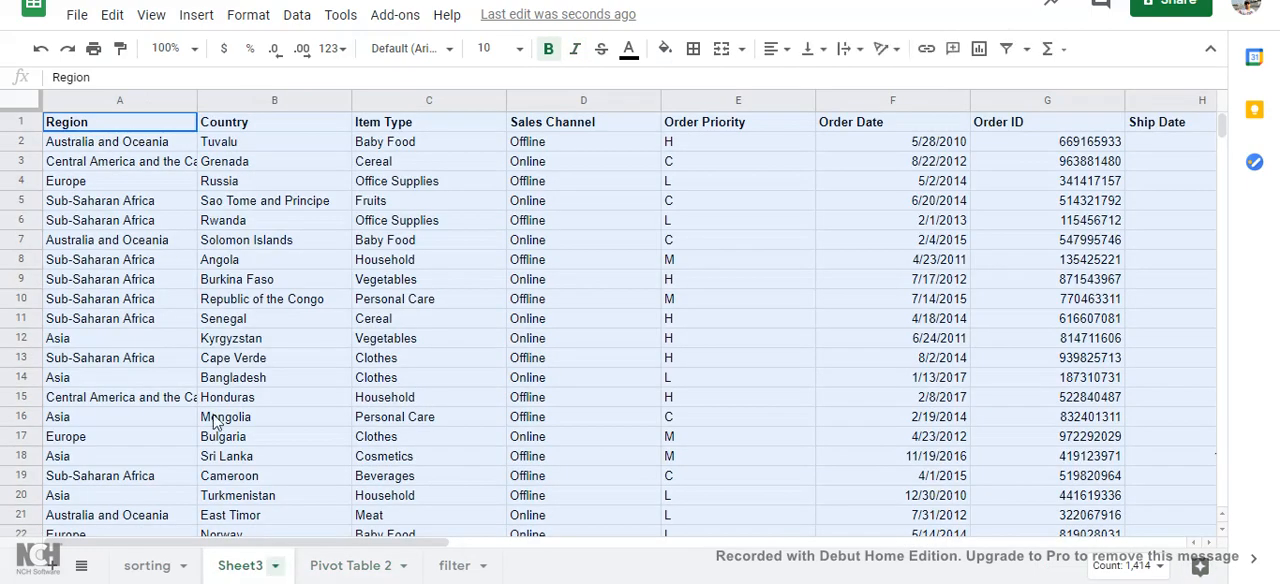
click(306, 22)
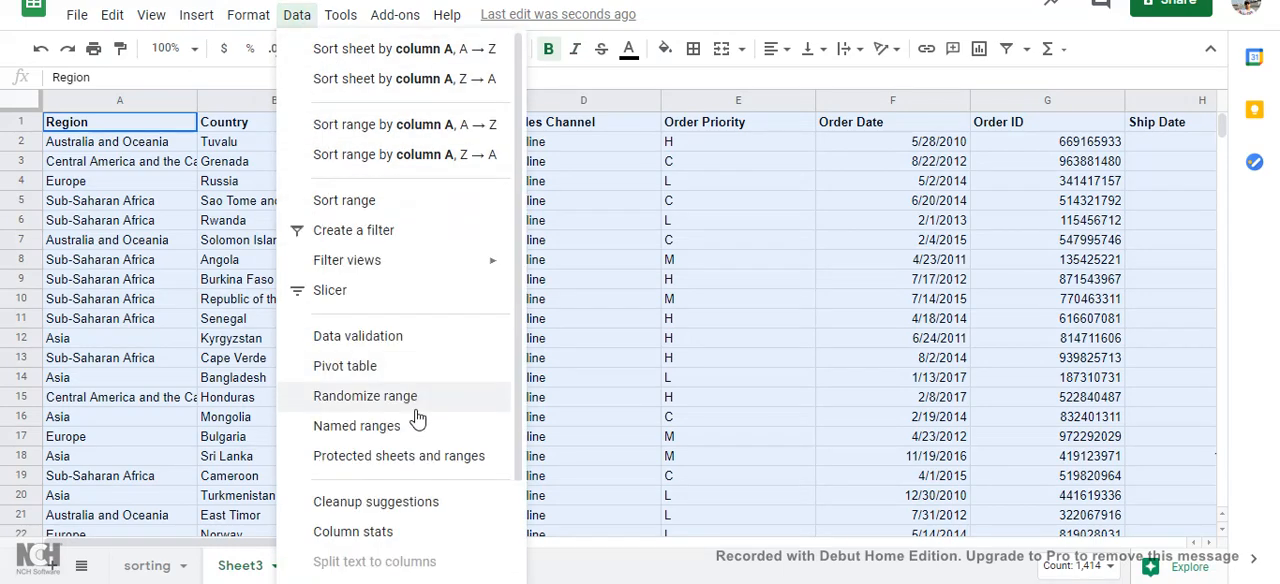
click(395, 368)
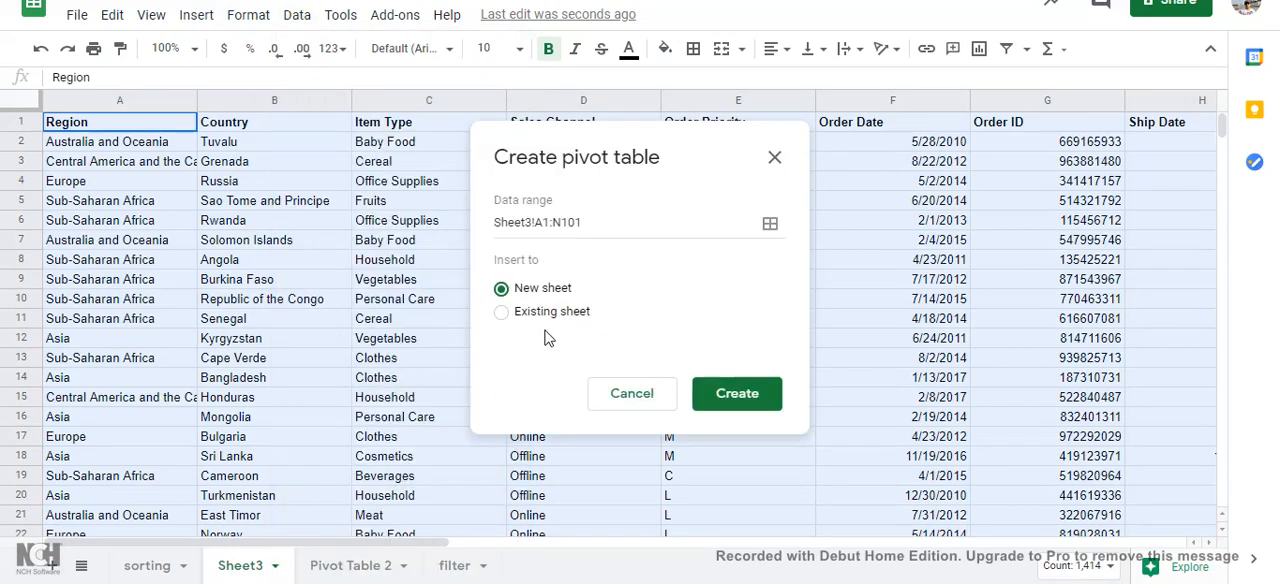
click(757, 405)
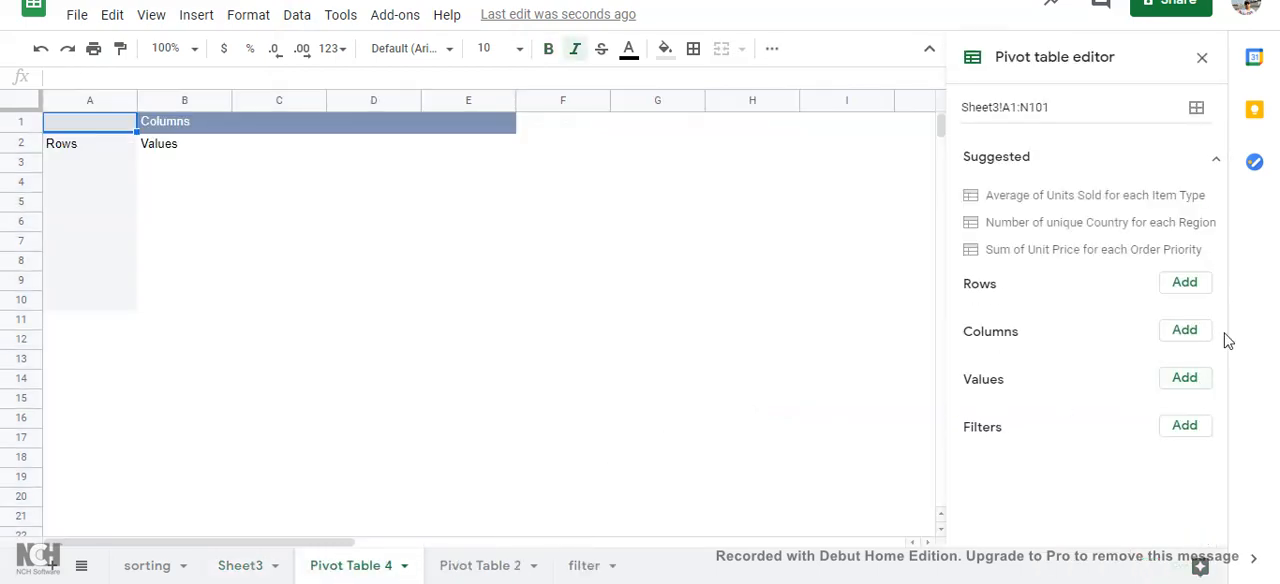
Step: Add Item Type as the new pivot table's row field and Units Sold as its value, summarized by SUM
click(1182, 284)
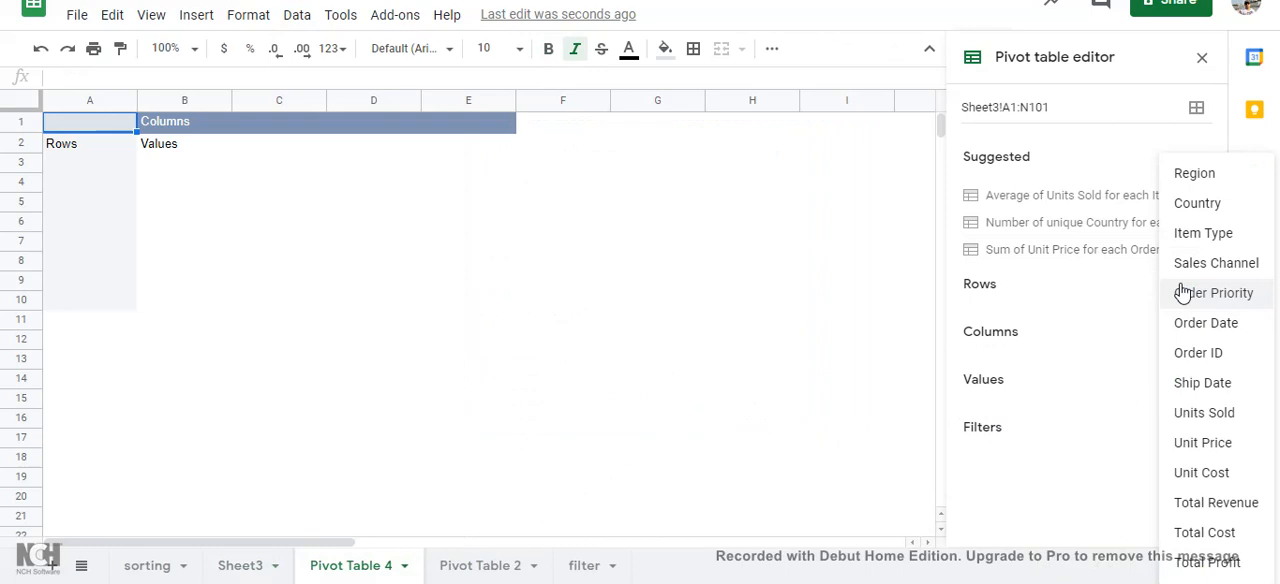
click(1203, 233)
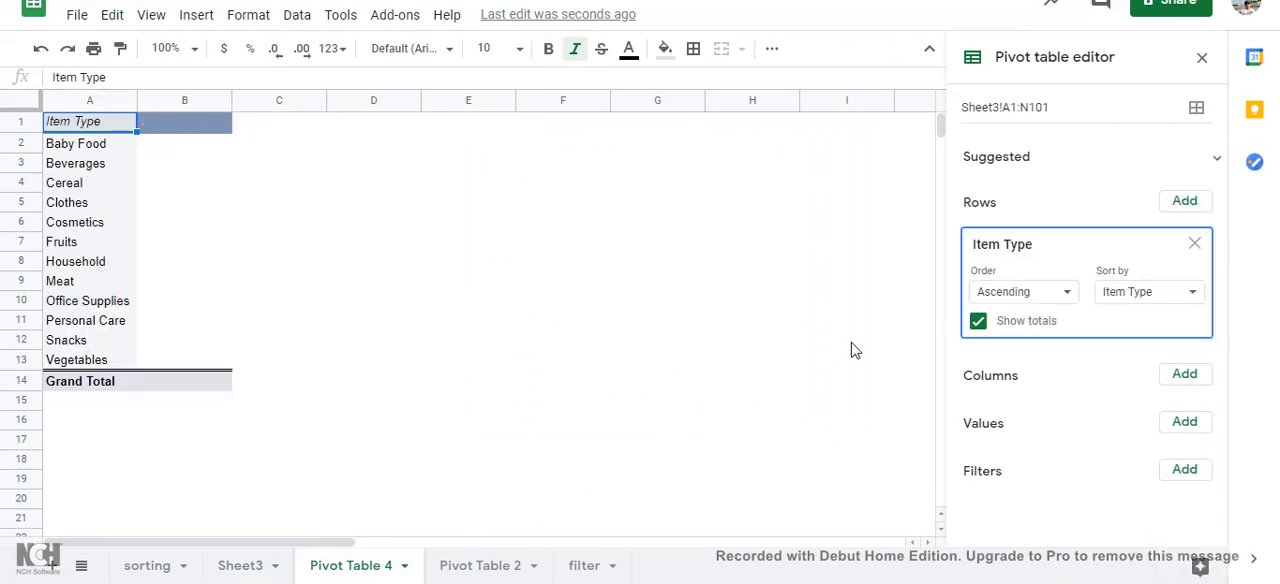
click(1186, 434)
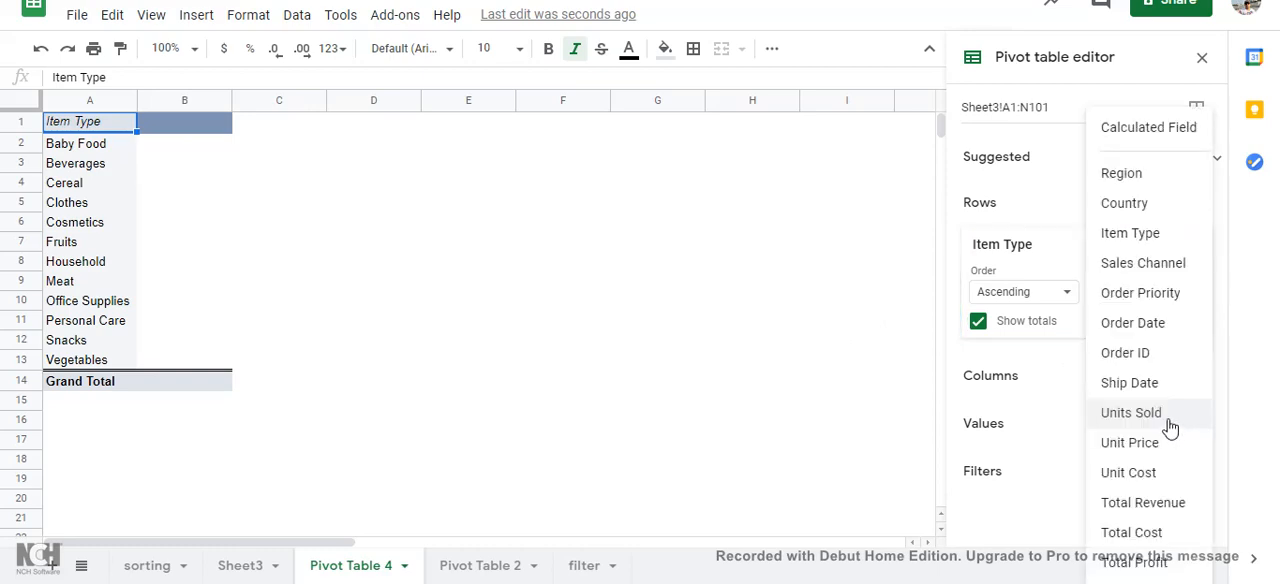
click(1170, 427)
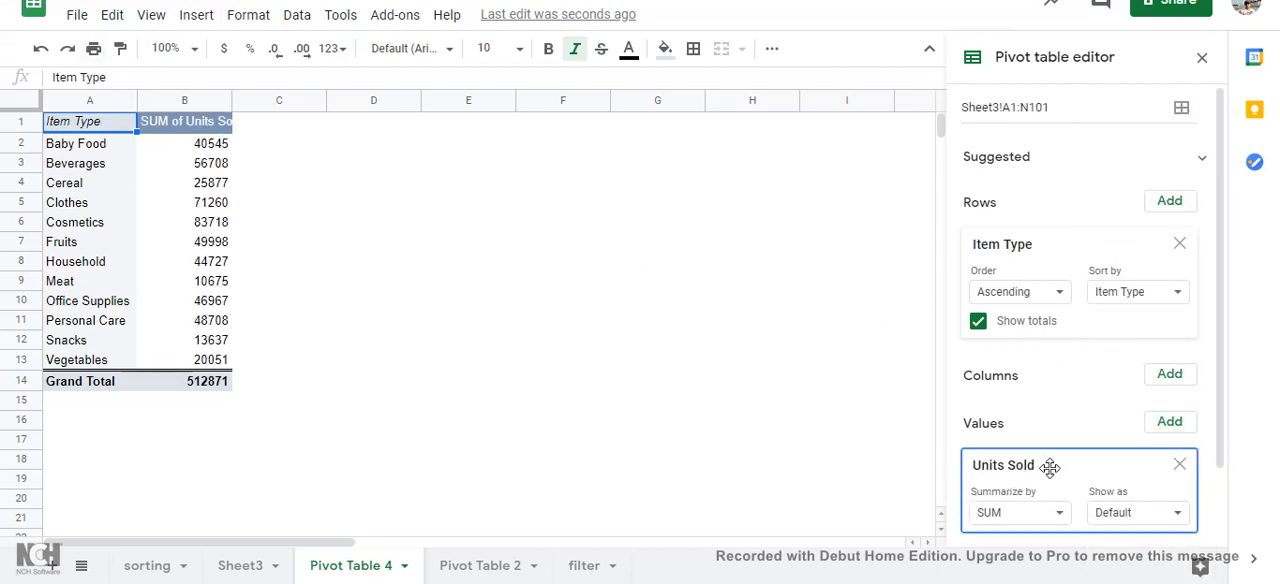
scroll(1040, 463, down, 1)
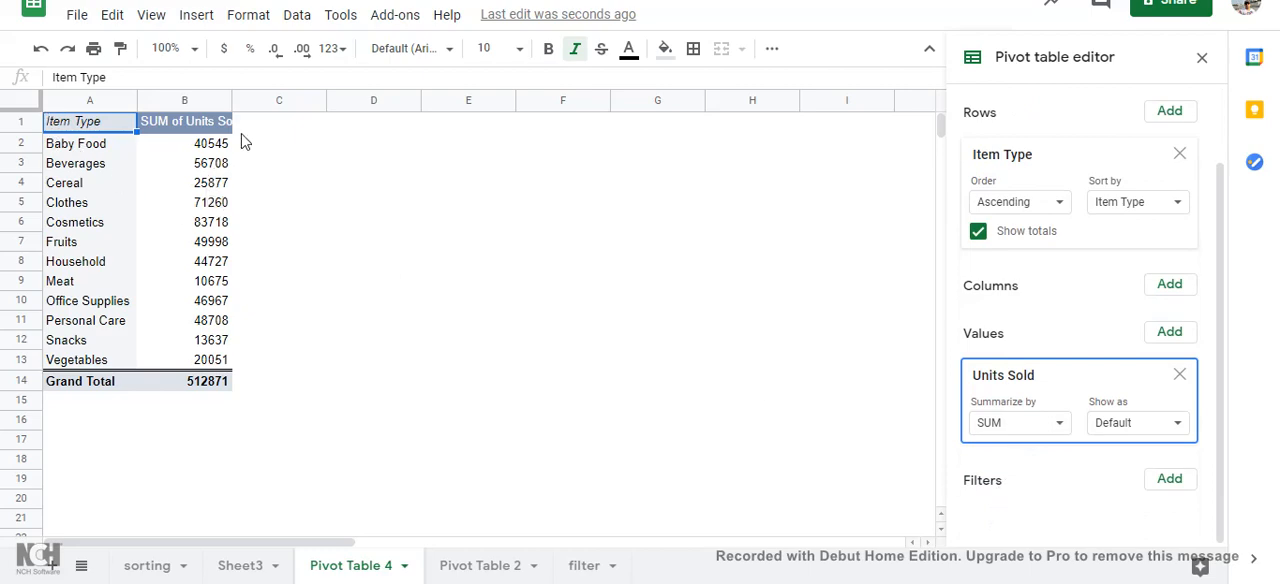
click(188, 103)
right_click(188, 103)
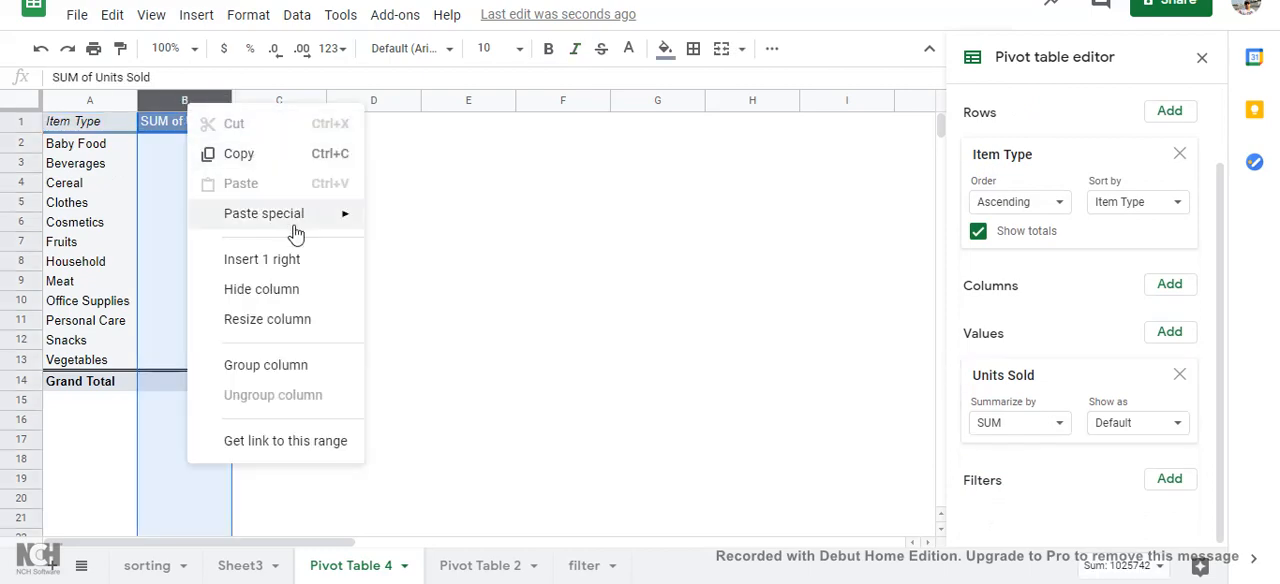
click(506, 266)
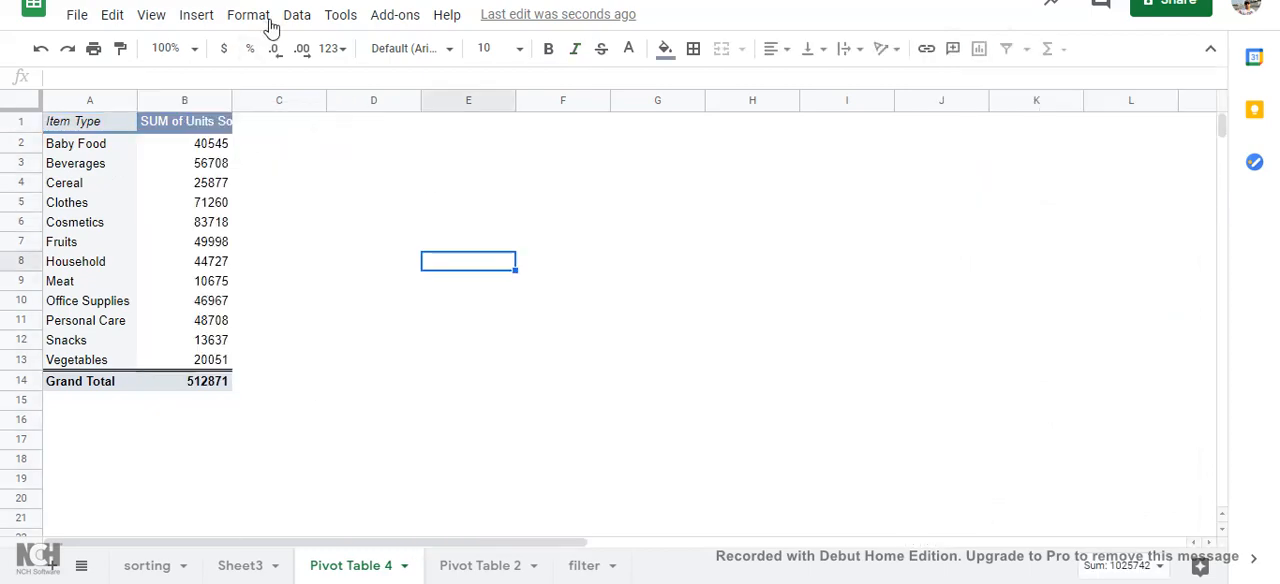
Step: Try to sort the pivot table sheet by column B, SUM of Units Sold, from A to Z and inspect the row order
click(193, 128)
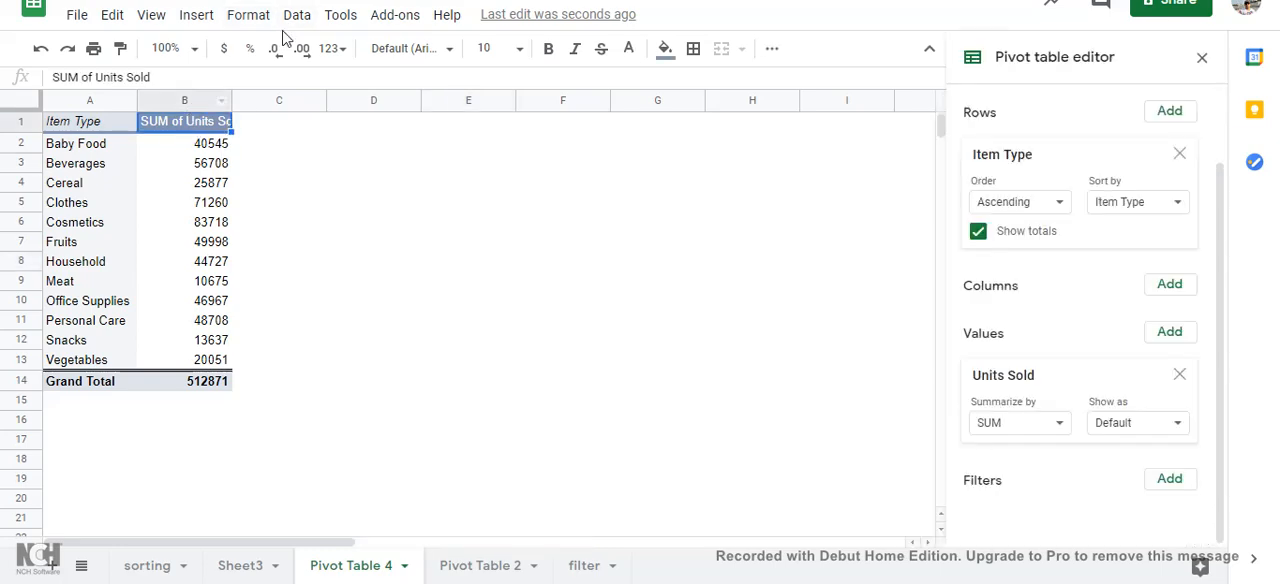
click(302, 16)
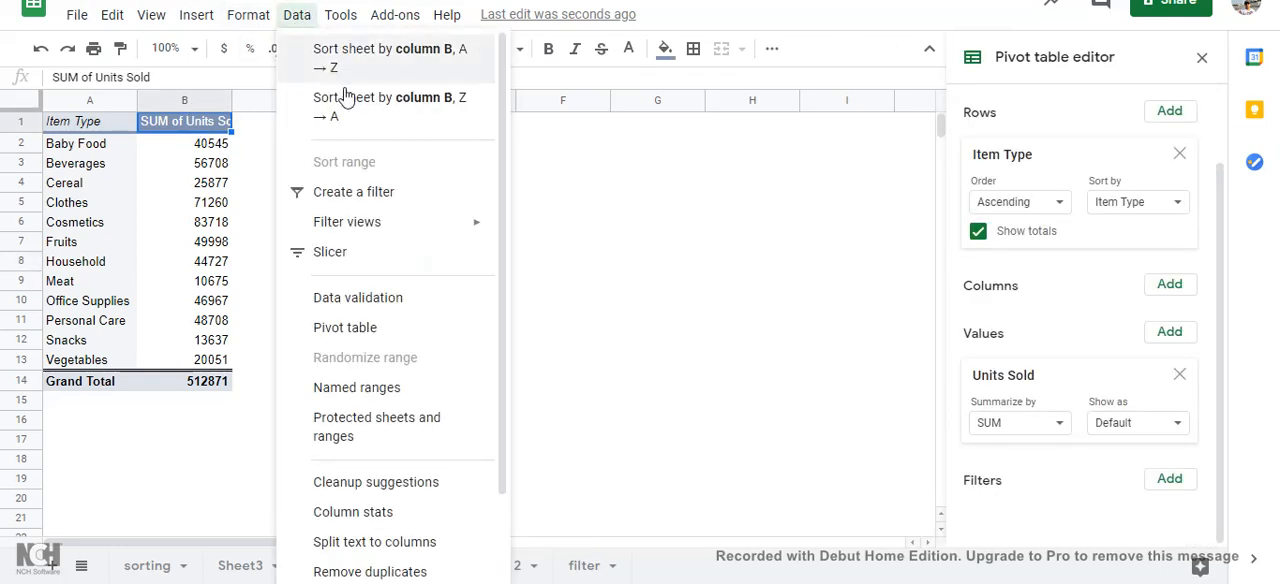
click(387, 56)
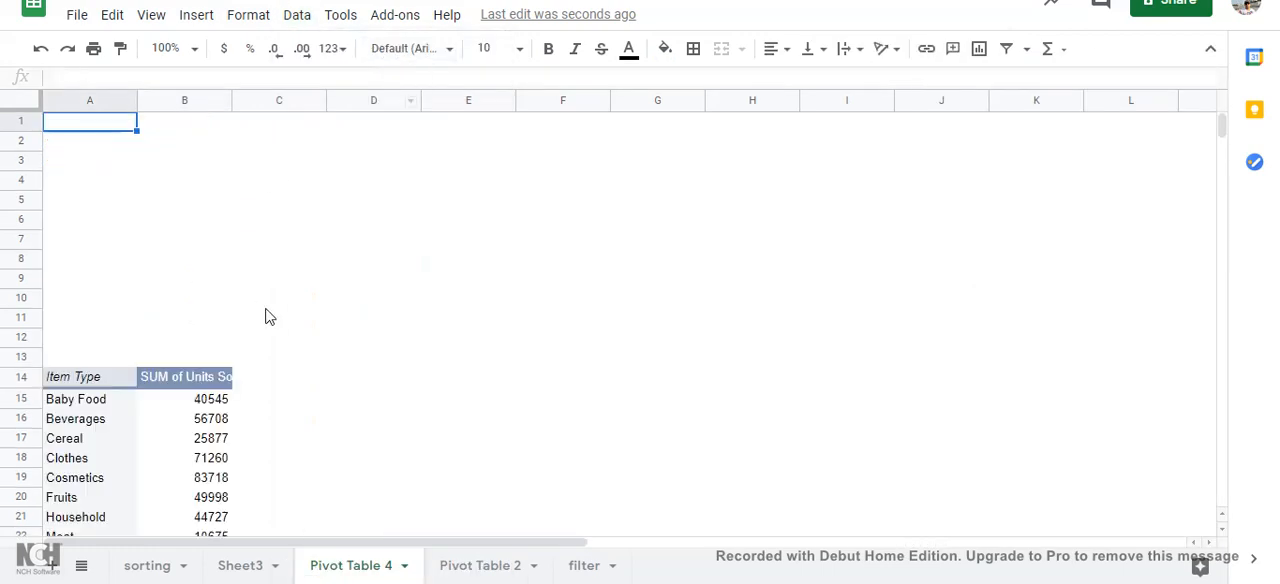
scroll(265, 316, down, 4)
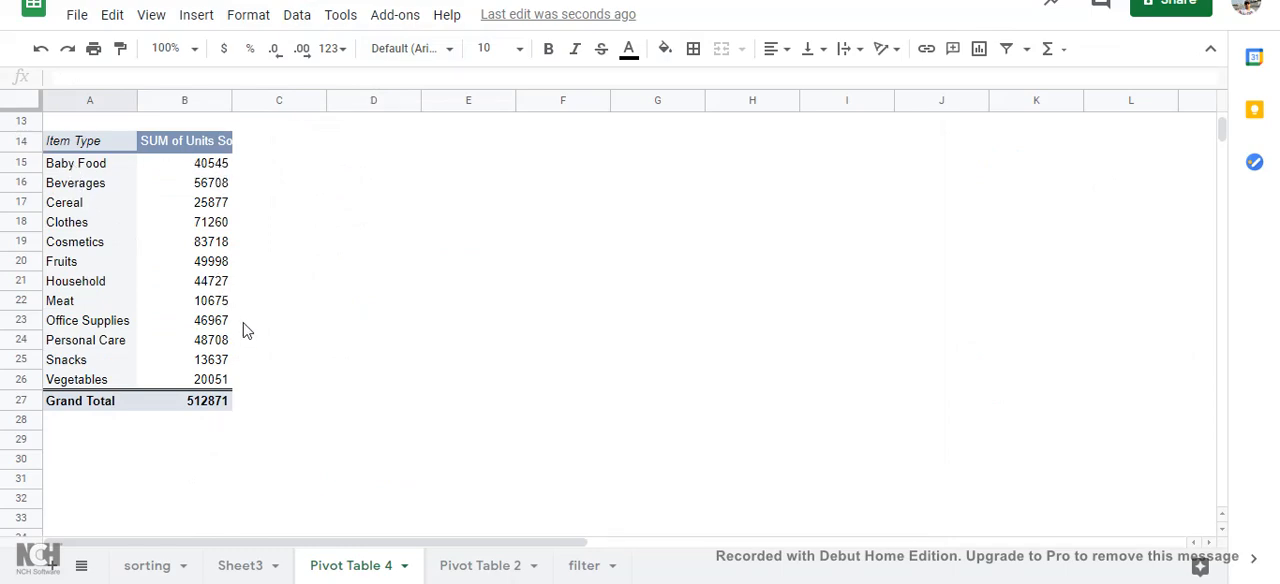
scroll(240, 315, up, 4)
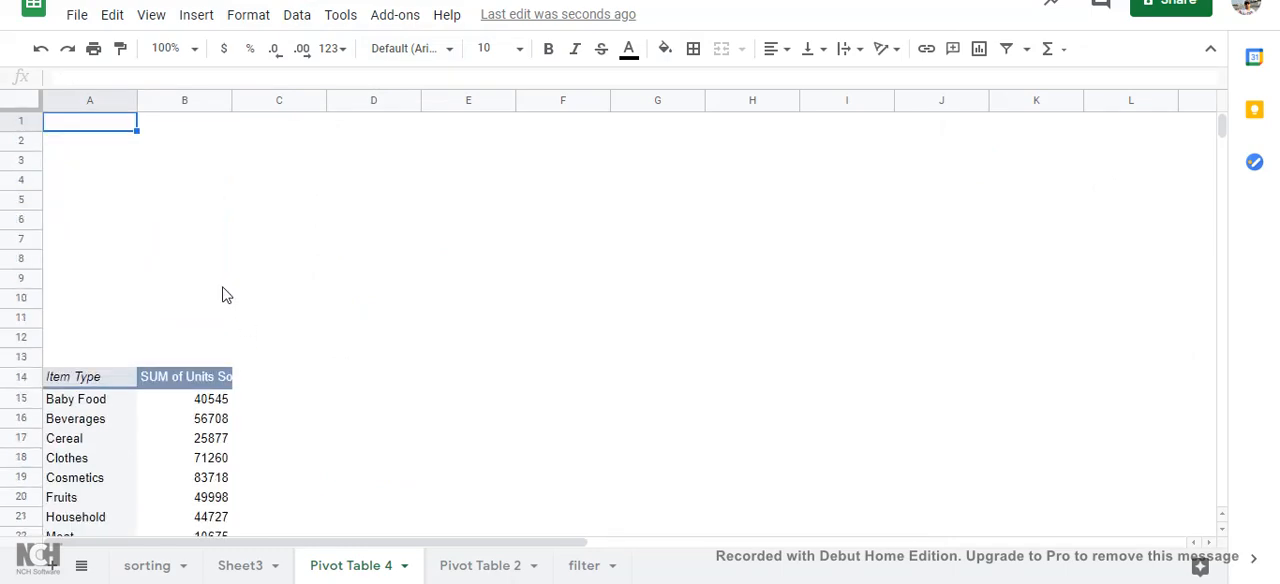
scroll(222, 292, down, 3)
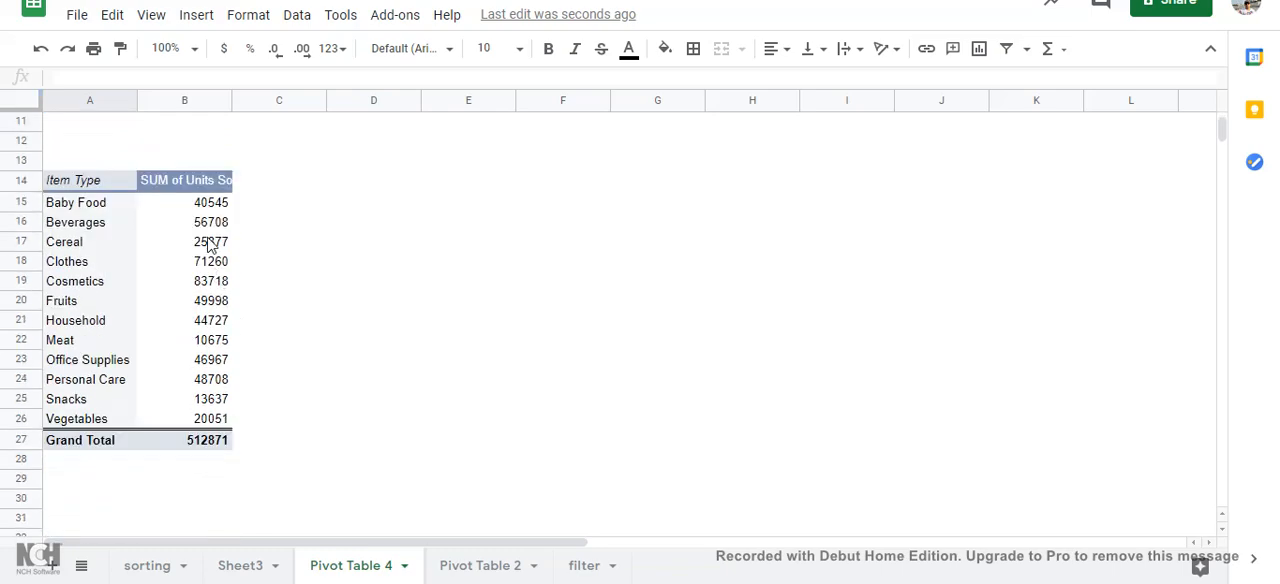